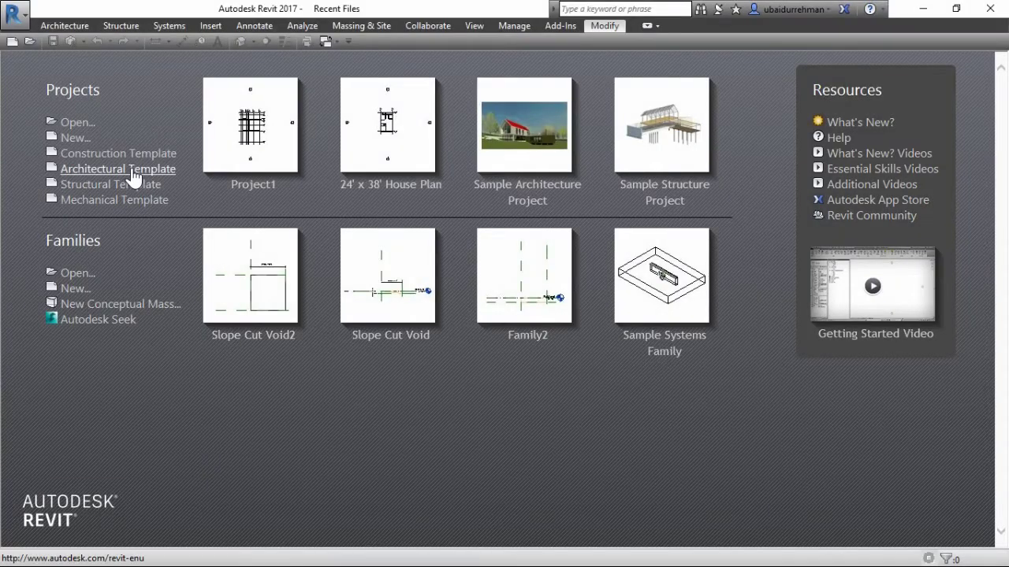
# In a new architectural project, sketch a 20'-0" by 19'-6" floor rectangle plus a notch rectangle.
pyautogui.click(130, 169)
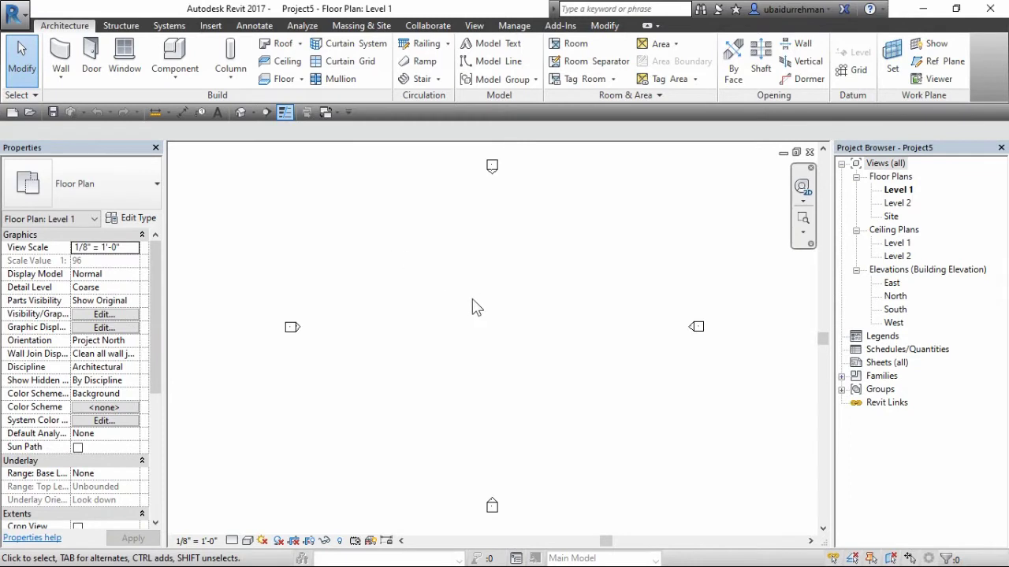
pyautogui.click(301, 78)
pyautogui.click(305, 105)
pyautogui.click(717, 44)
pyautogui.click(595, 235)
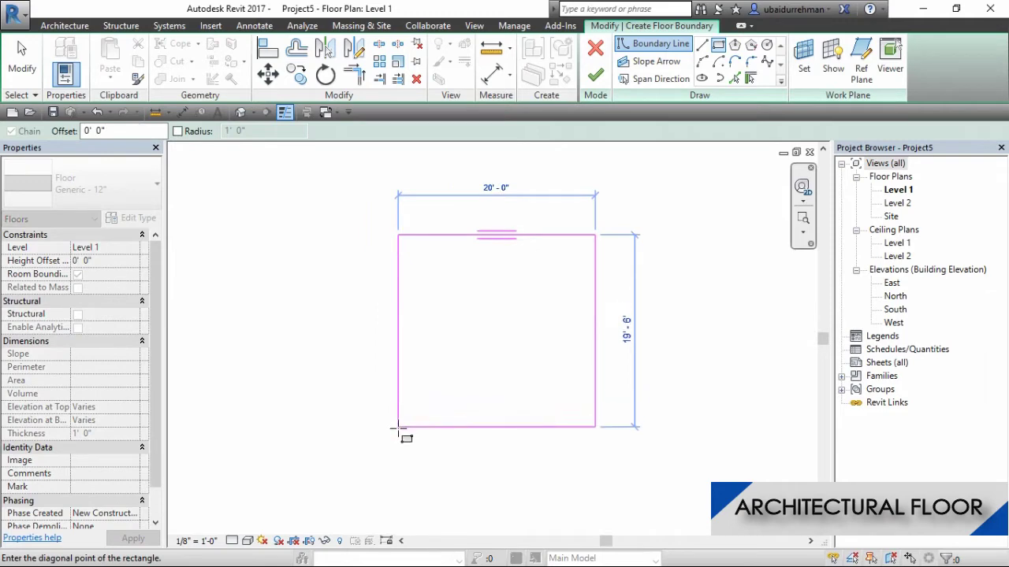
pyautogui.click(398, 431)
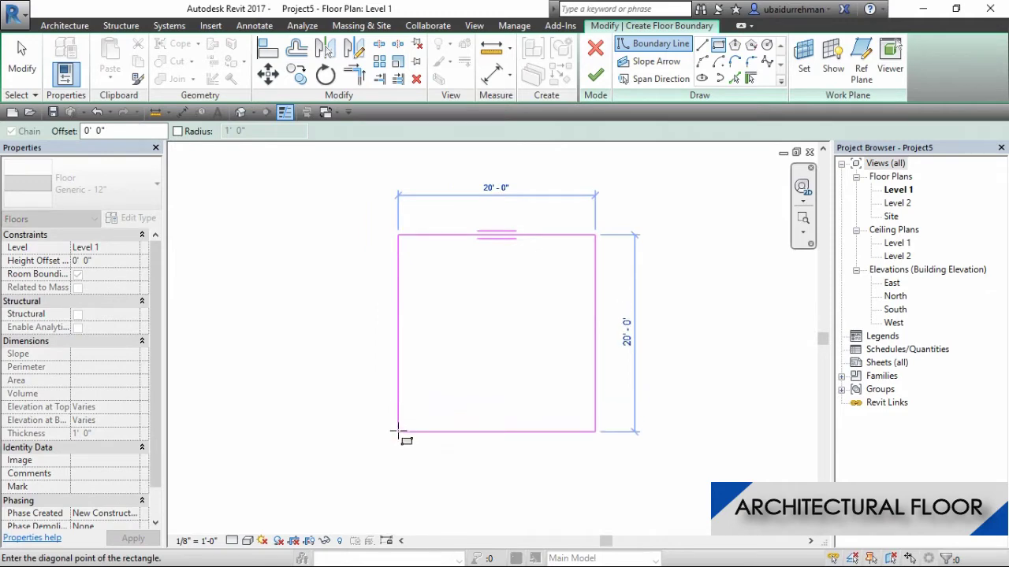
pyautogui.click(595, 333)
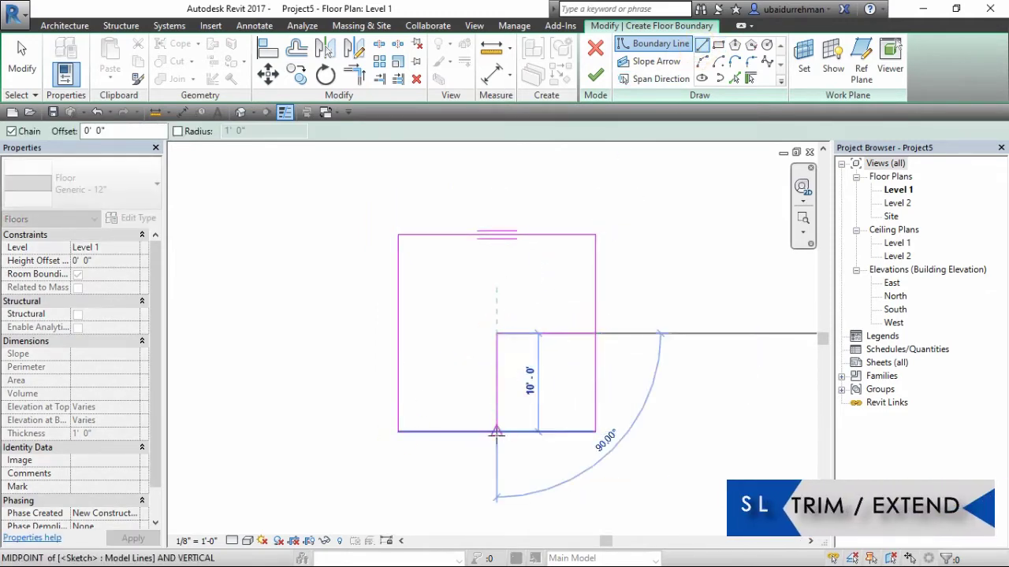
pyautogui.click(496, 431)
# Trim the boundary corners into an L shape and finish the floor slab.
pyautogui.click(355, 75)
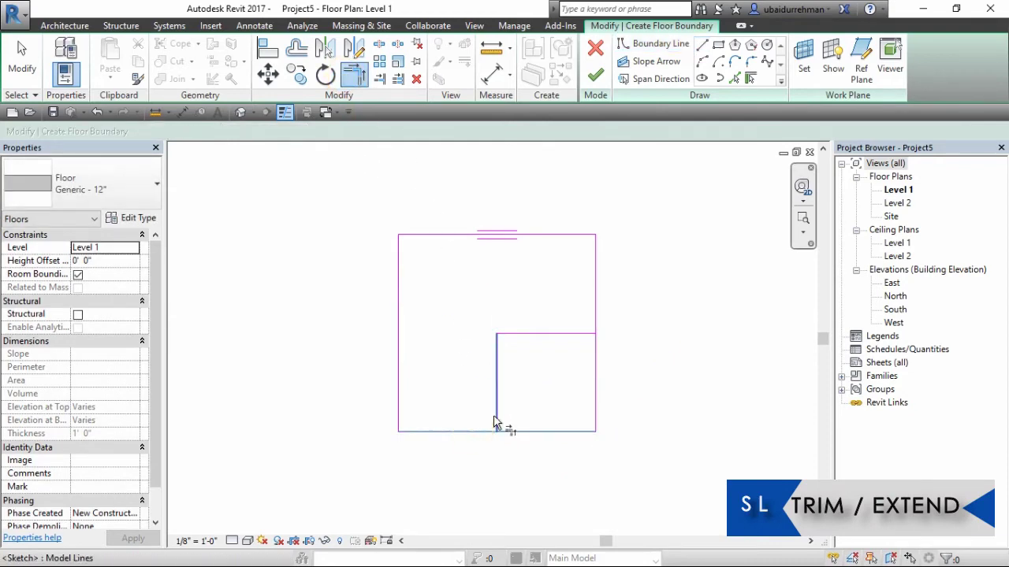
pyautogui.click(495, 423)
pyautogui.click(593, 342)
pyautogui.click(592, 331)
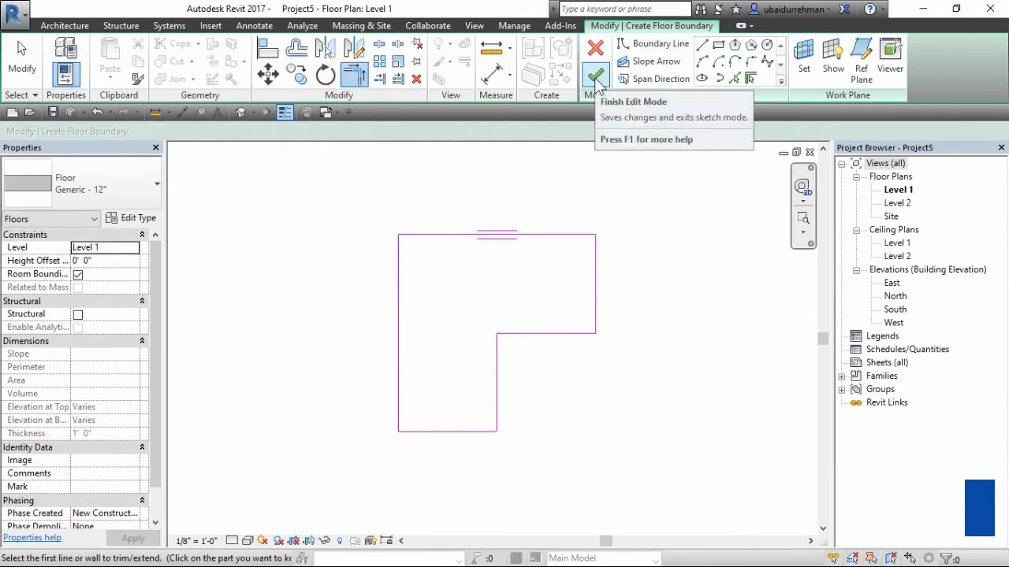
pyautogui.click(597, 79)
# Show the floor in the Default 3D View with the Shaded visual style.
pyautogui.click(613, 324)
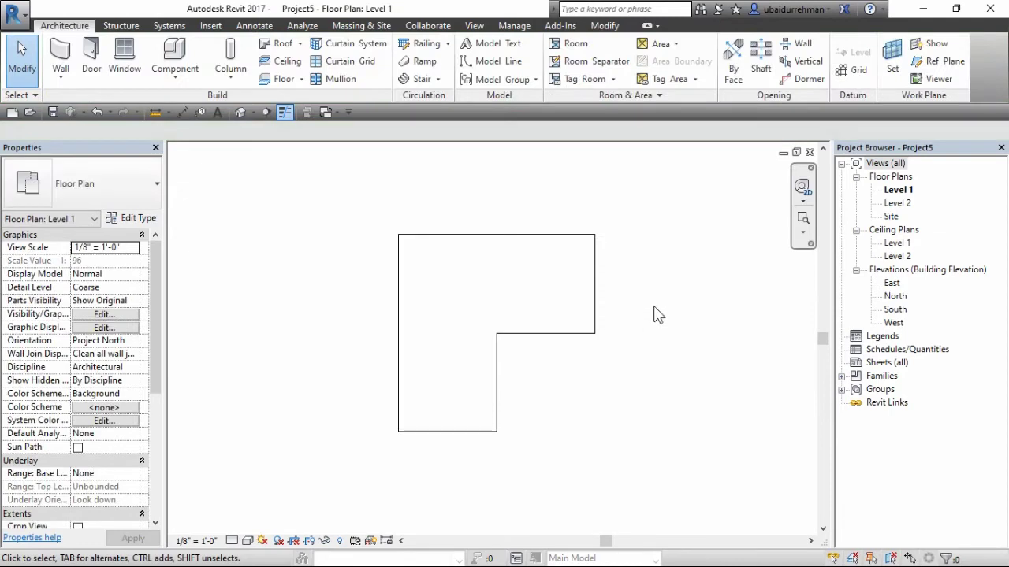
pyautogui.click(241, 112)
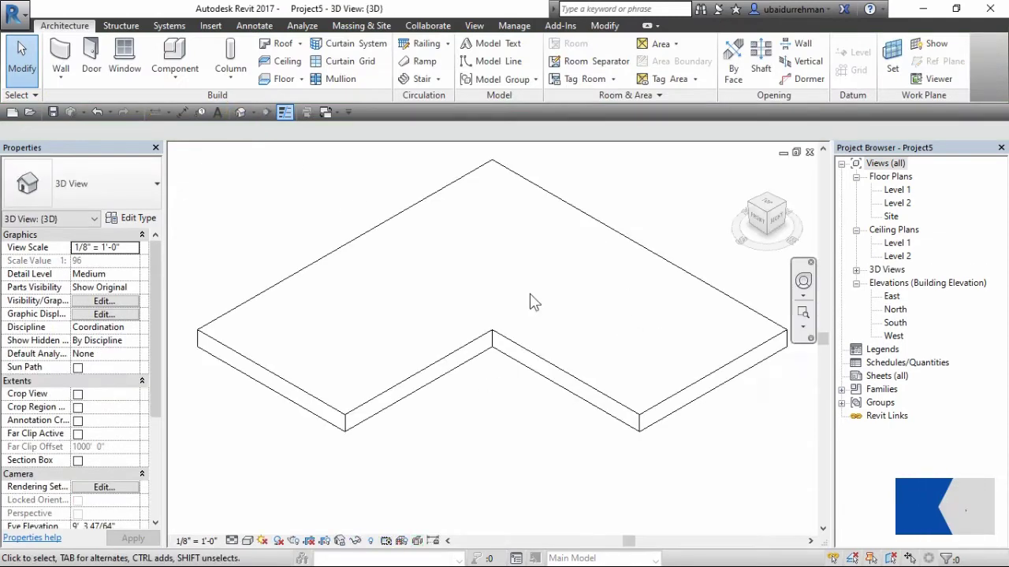
pyautogui.click(249, 541)
pyautogui.click(277, 480)
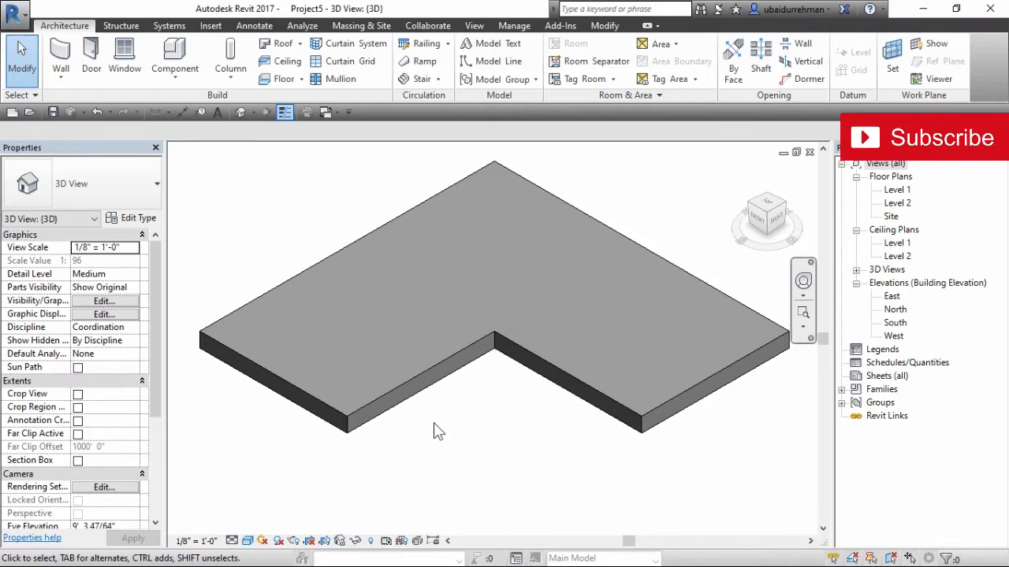
# Create a new family from the Generic Model.rft template.
pyautogui.click(17, 15)
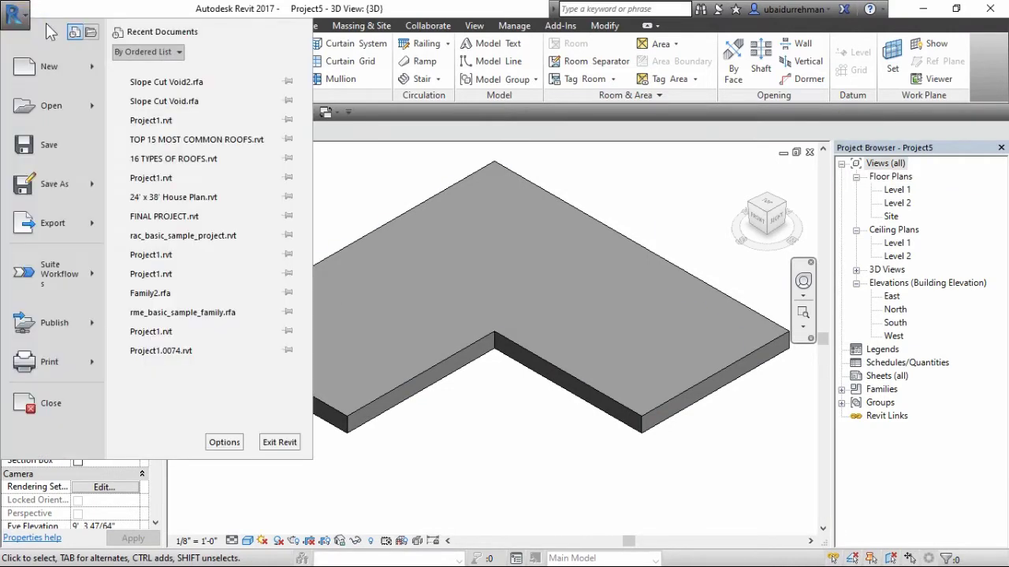
pyautogui.moveTo(94, 69)
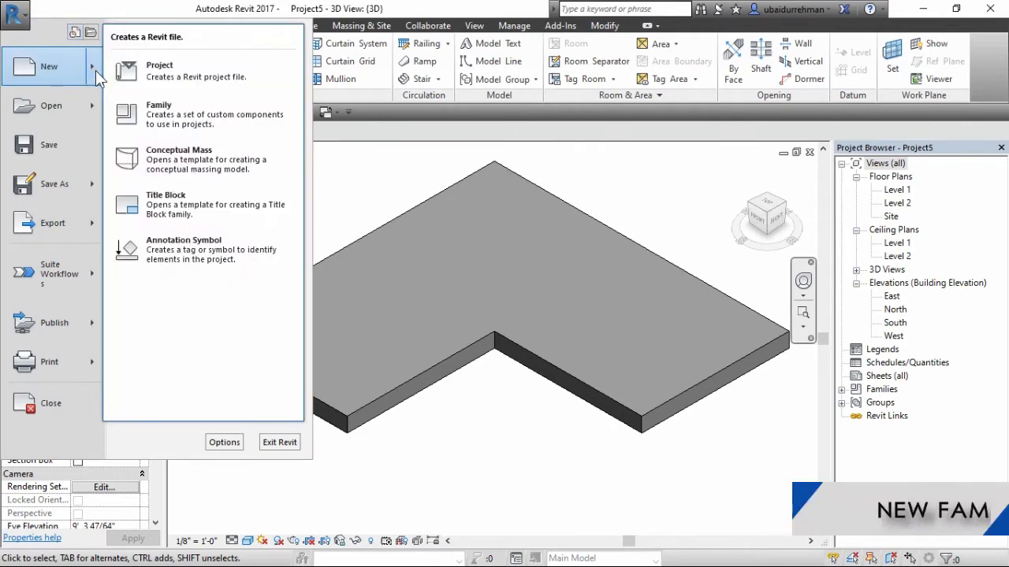
pyautogui.click(152, 120)
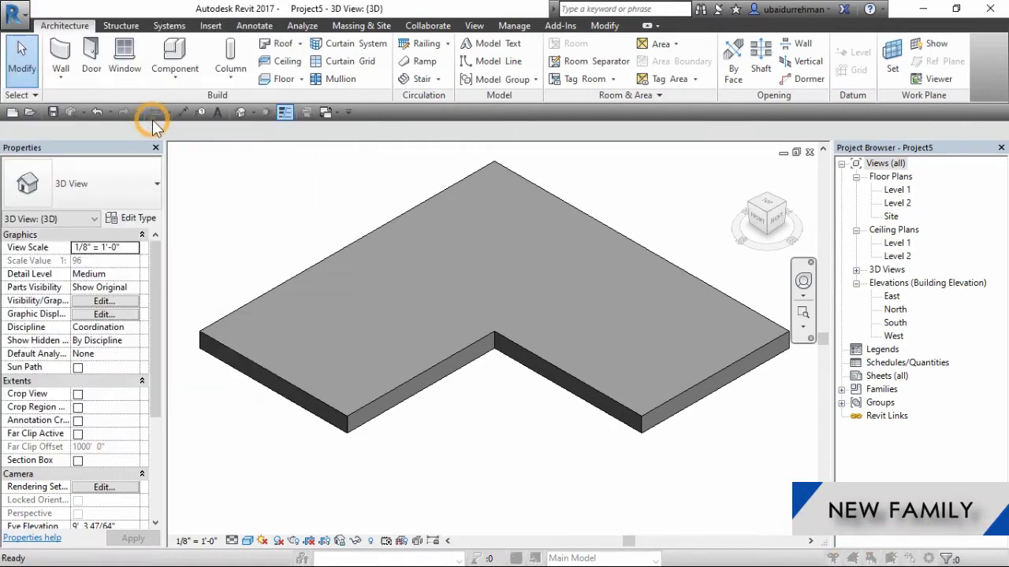
pyautogui.scroll(-4, 389, 259)
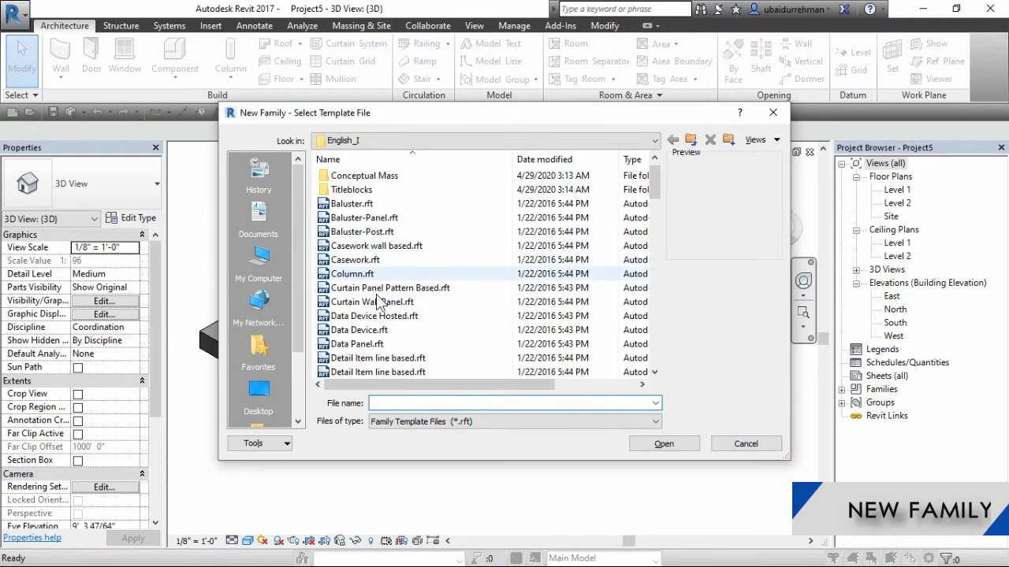
pyautogui.scroll(-6, 377, 302)
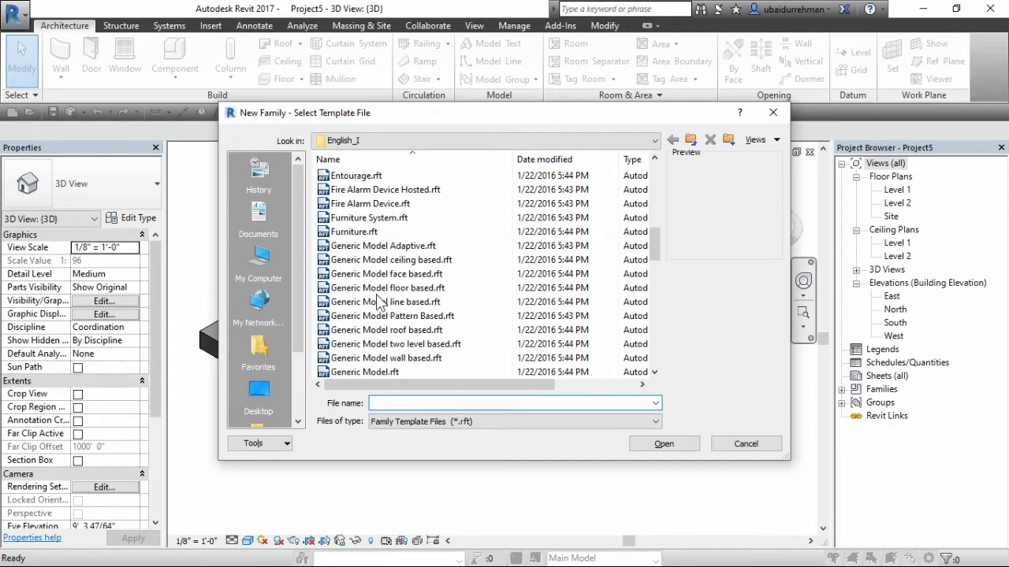
pyautogui.click(378, 301)
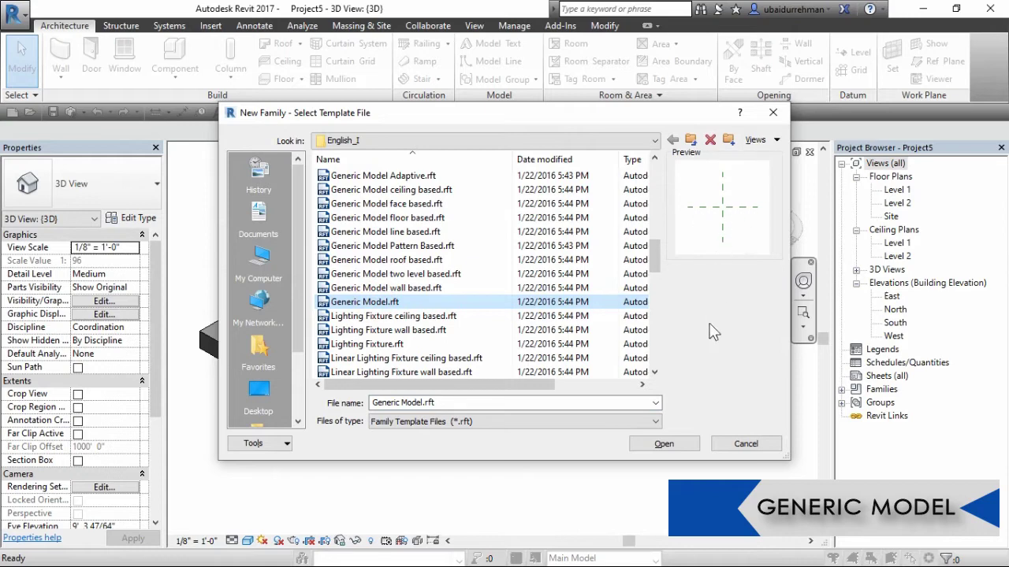
pyautogui.click(662, 445)
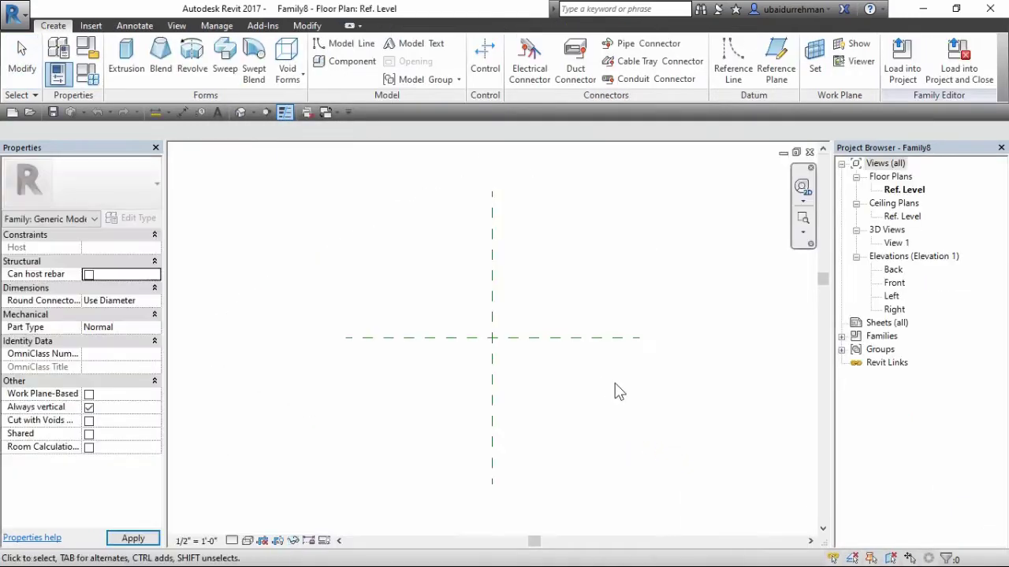
# Draw a vertical reference plane to the right of the centre plane.
pyautogui.moveTo(576, 347); pyautogui.dragTo(601, 367, button='middle')
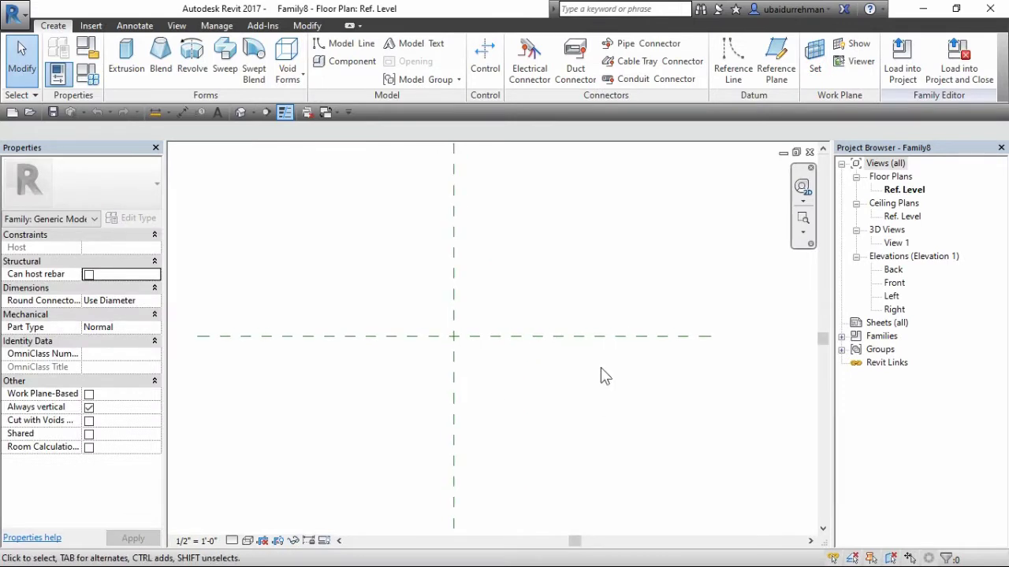
pyautogui.click(776, 68)
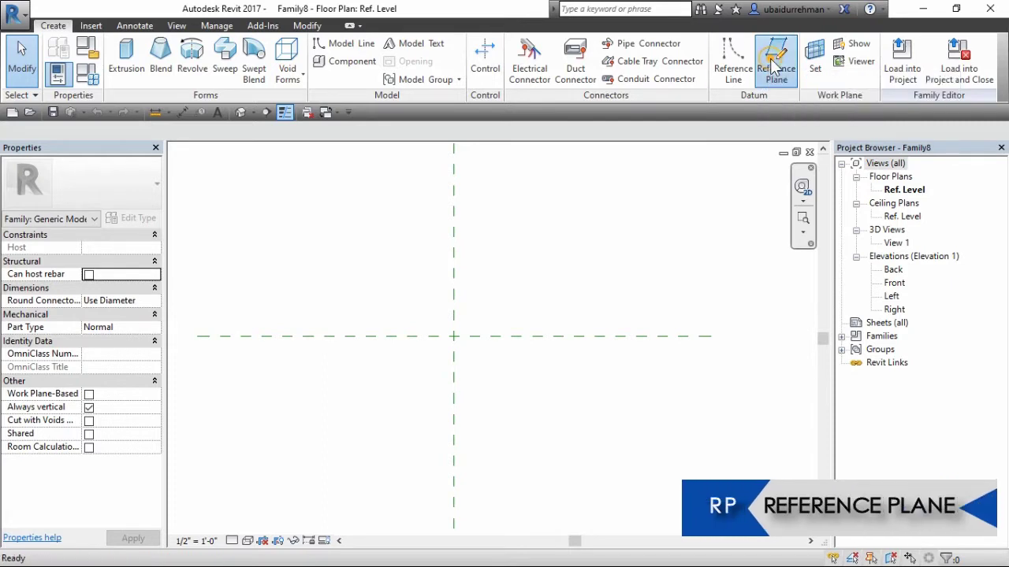
pyautogui.click(692, 256)
pyautogui.click(691, 426)
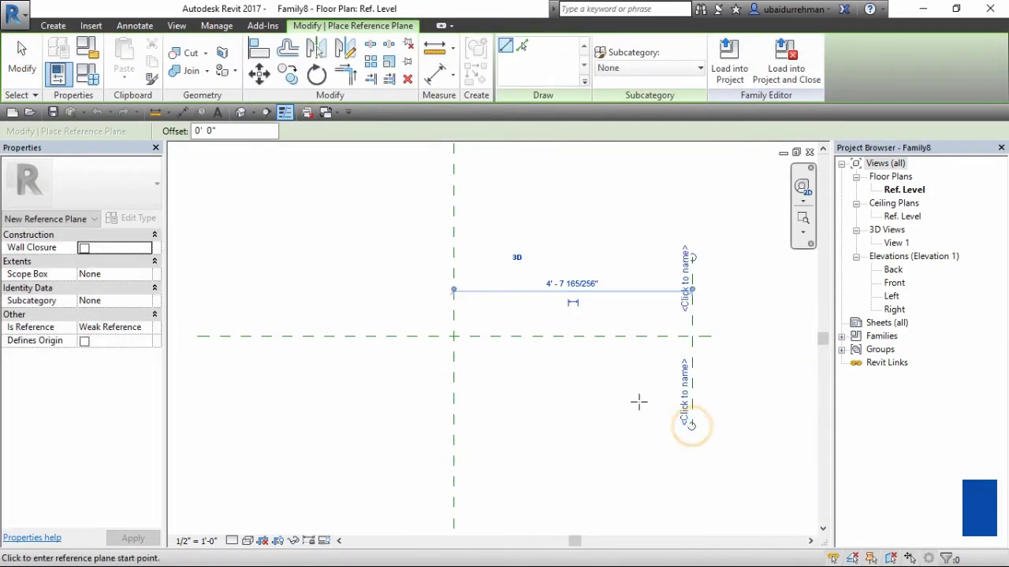
pyautogui.press('Escape')
pyautogui.press('Escape')
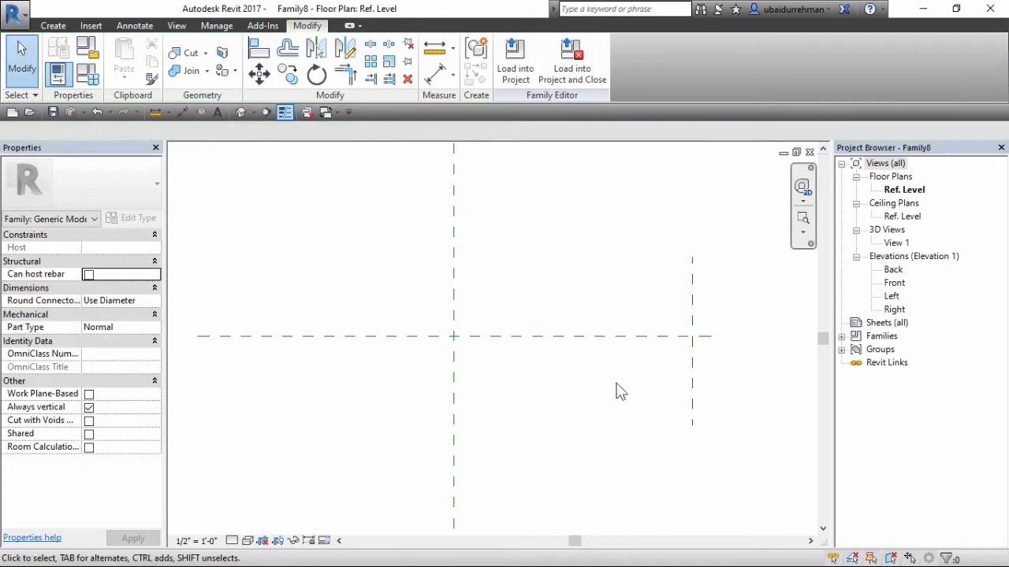
# Add an aligned dimension (4' - 7 21/32") between the centre plane and the new plane.
pyautogui.click(437, 74)
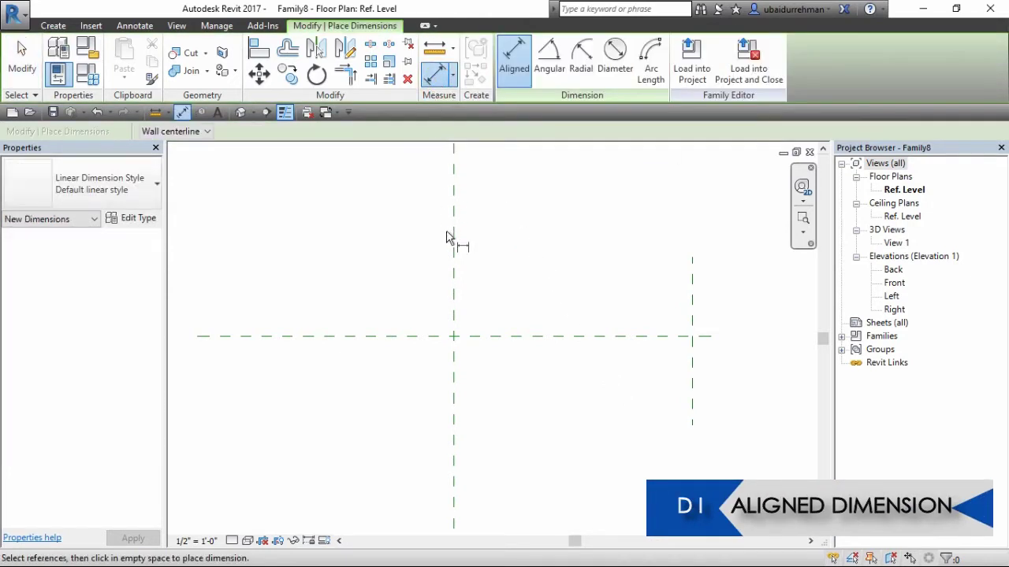
pyautogui.click(456, 274)
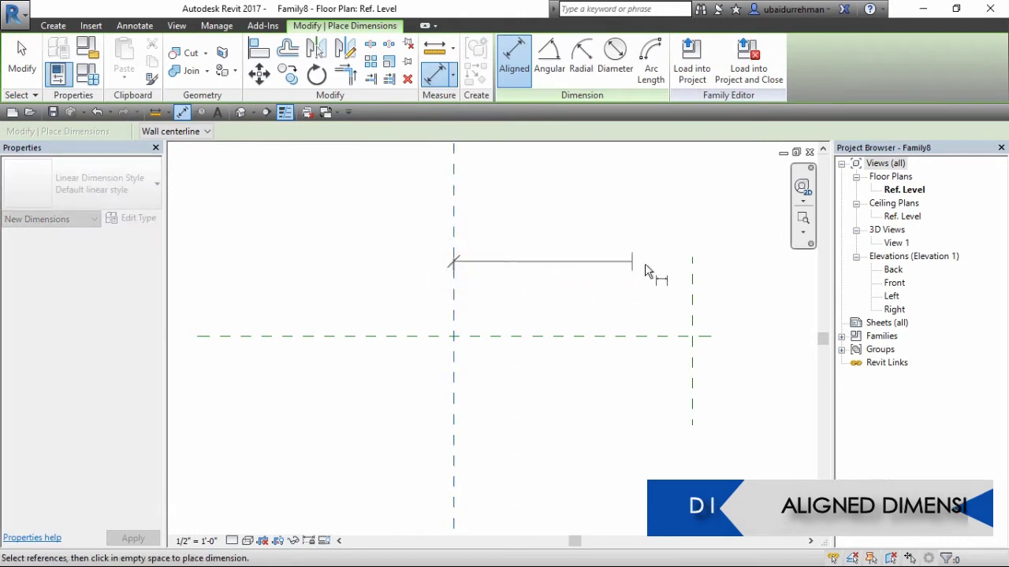
pyautogui.click(693, 285)
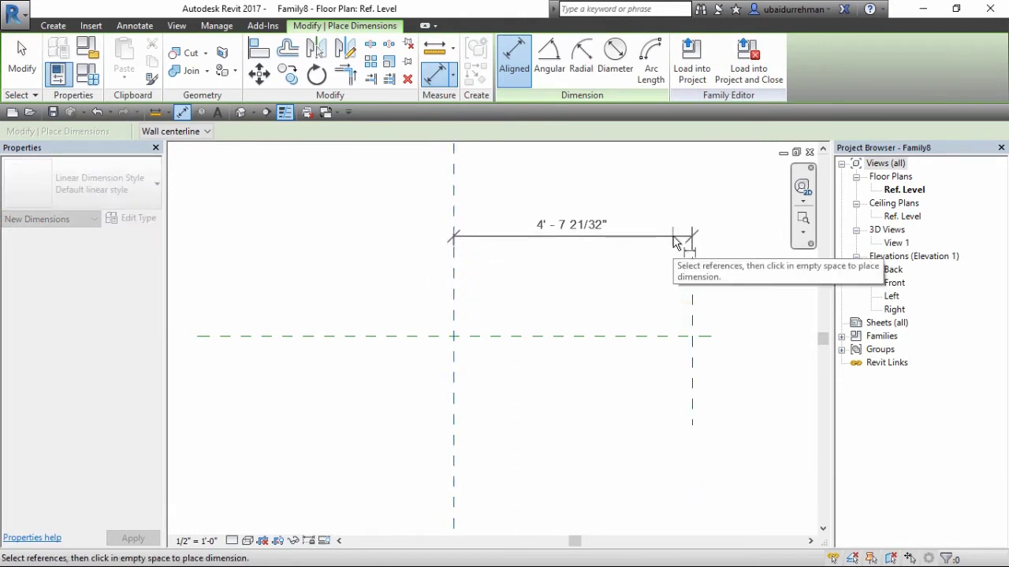
pyautogui.click(672, 237)
pyautogui.press('Escape')
pyautogui.press('Escape')
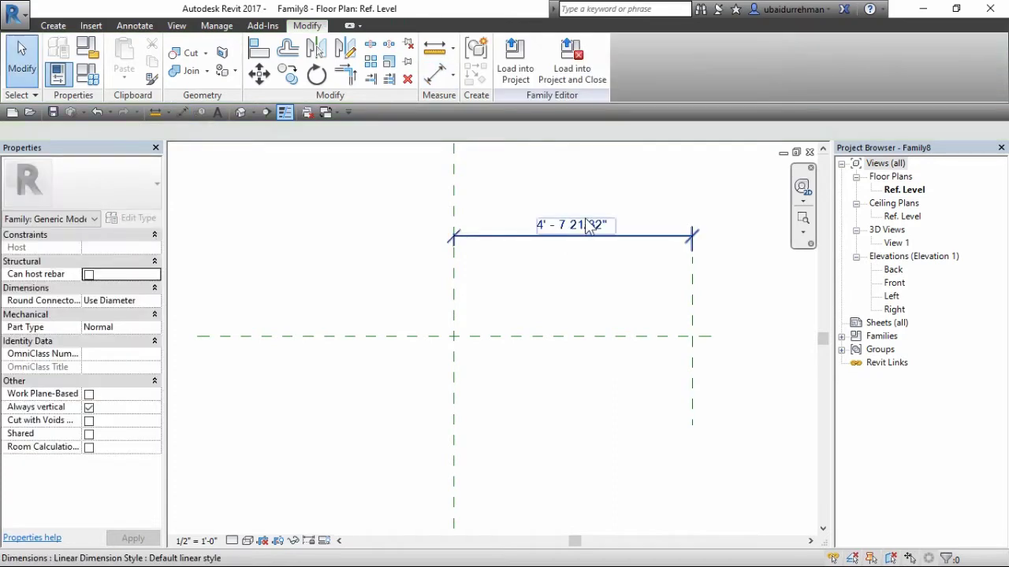
# Label the dimension with a new Width instance parameter.
pyautogui.click(586, 226)
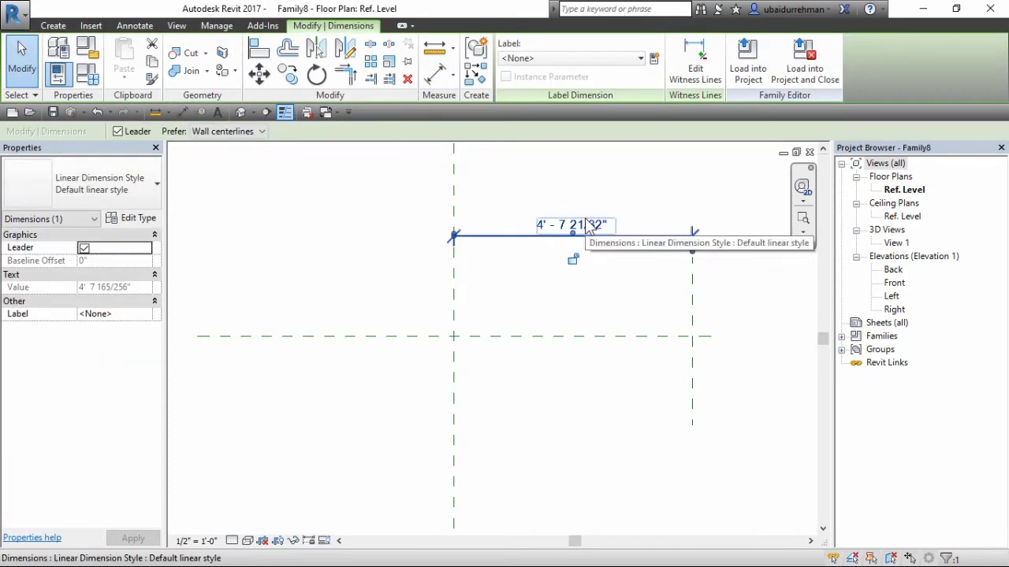
pyautogui.click(655, 59)
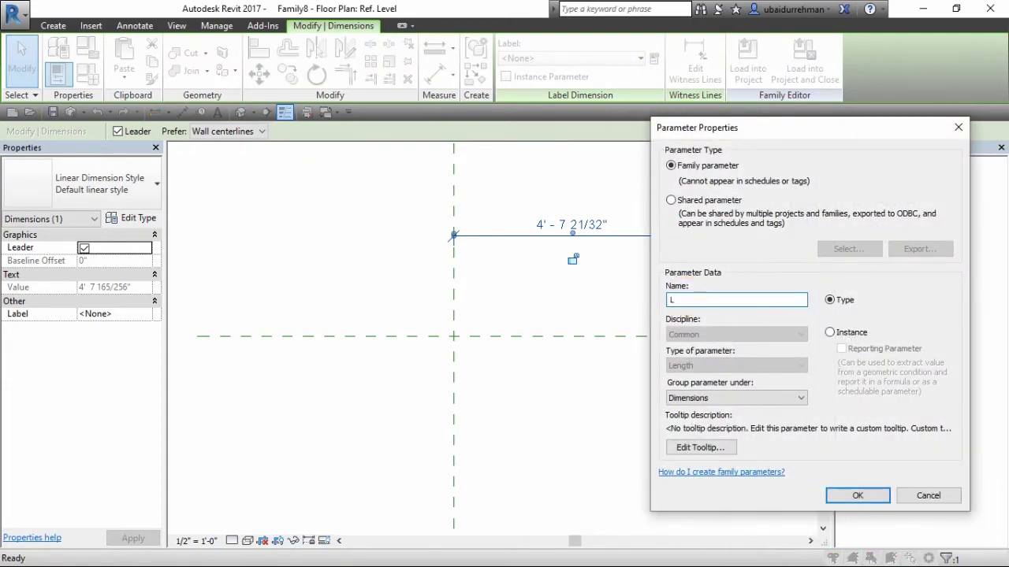
pyautogui.write('Width')
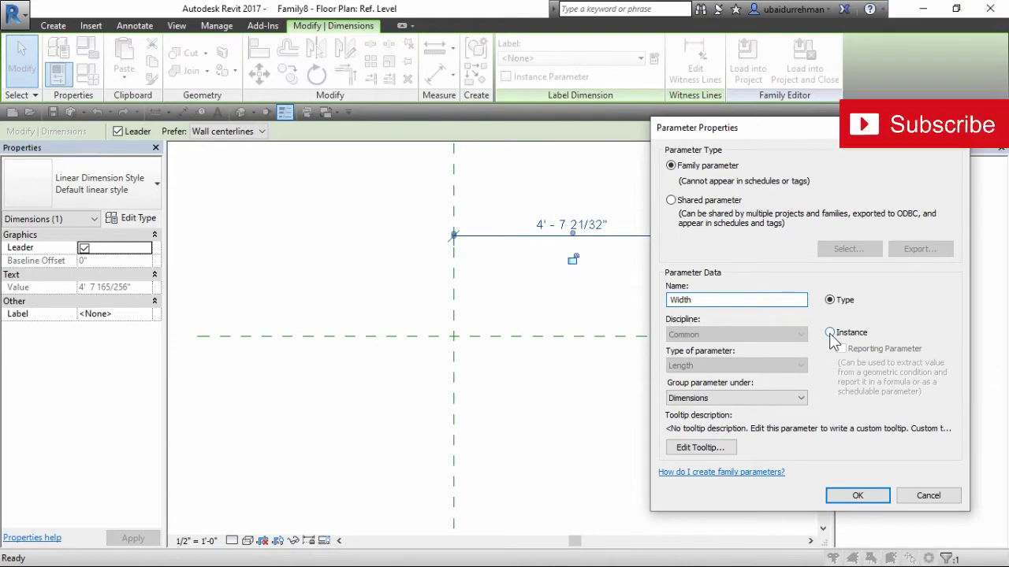
pyautogui.click(830, 333)
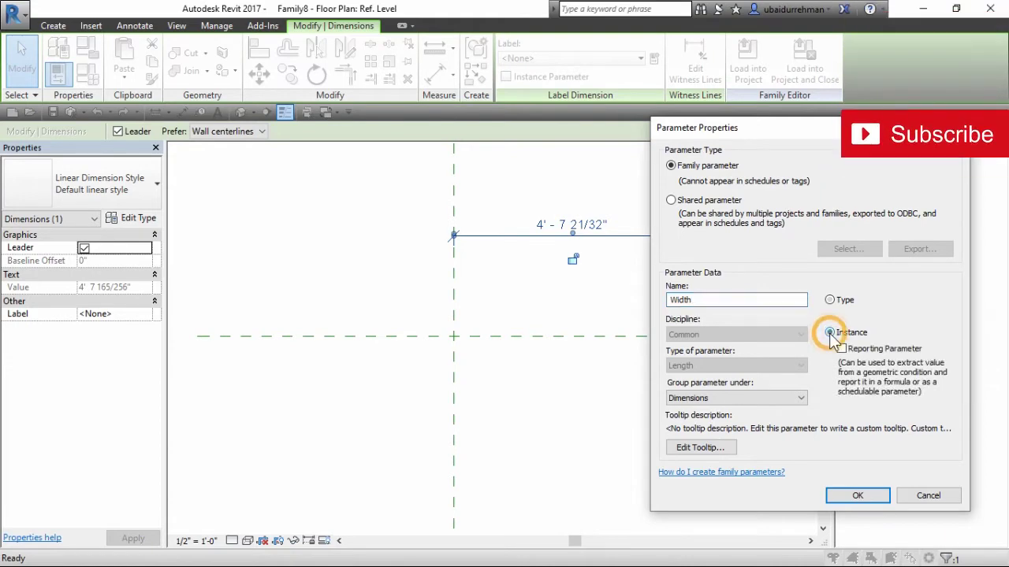
pyautogui.click(856, 495)
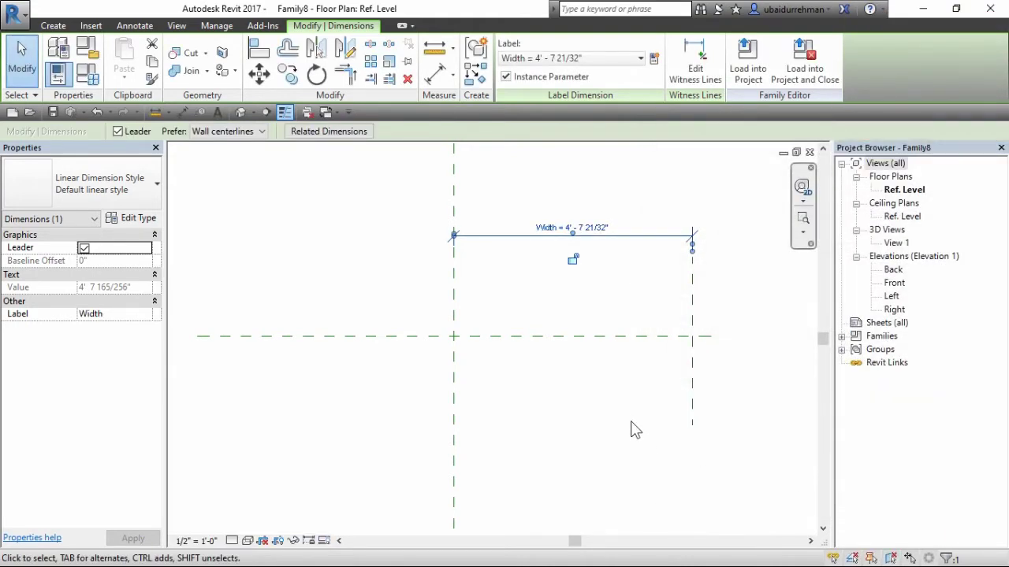
# Change the Width dimension's value to 5' - 0".
pyautogui.click(586, 261)
pyautogui.doubleClick(599, 222)
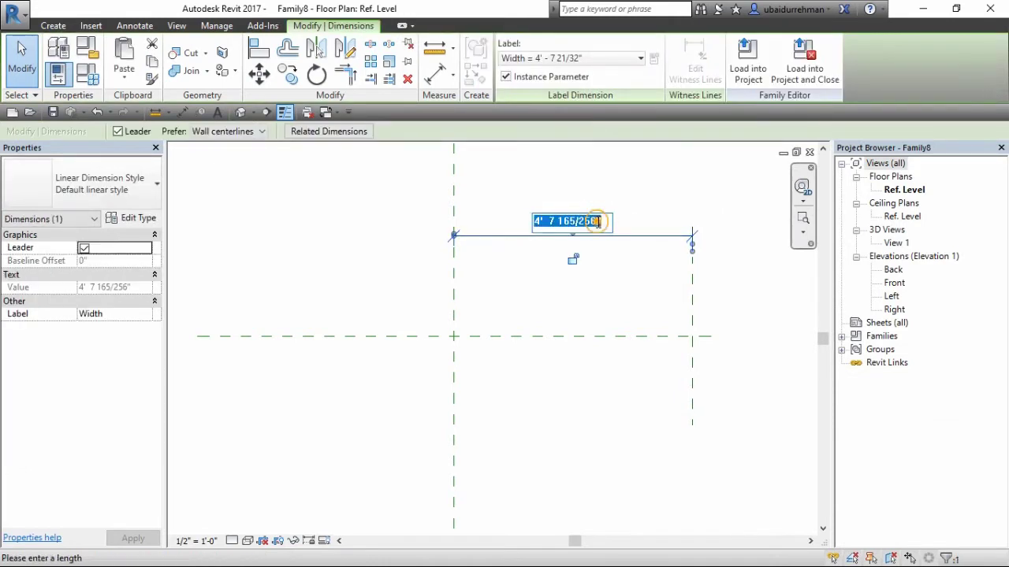
pyautogui.write('5')
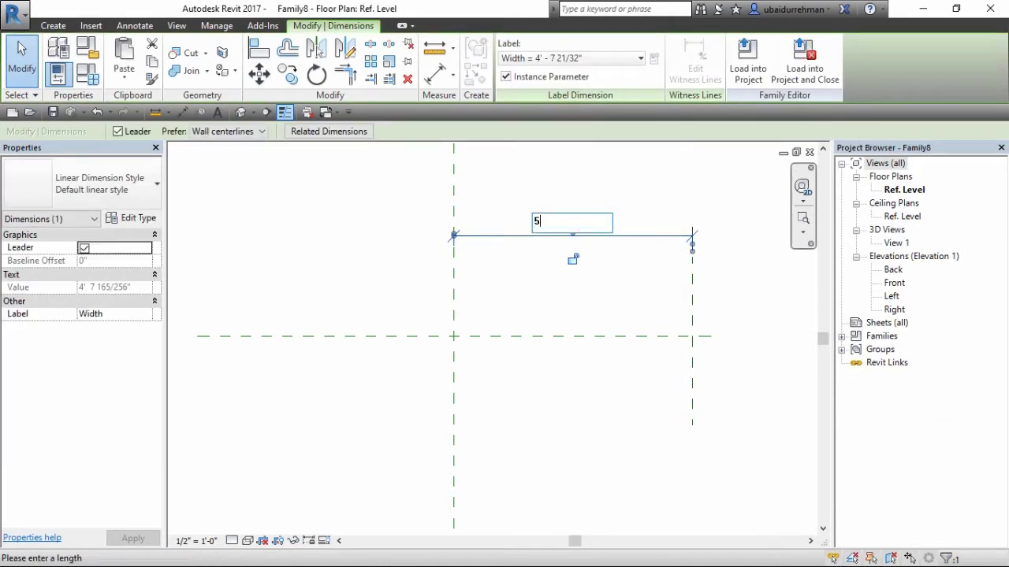
pyautogui.press('Return')
pyautogui.press('Escape')
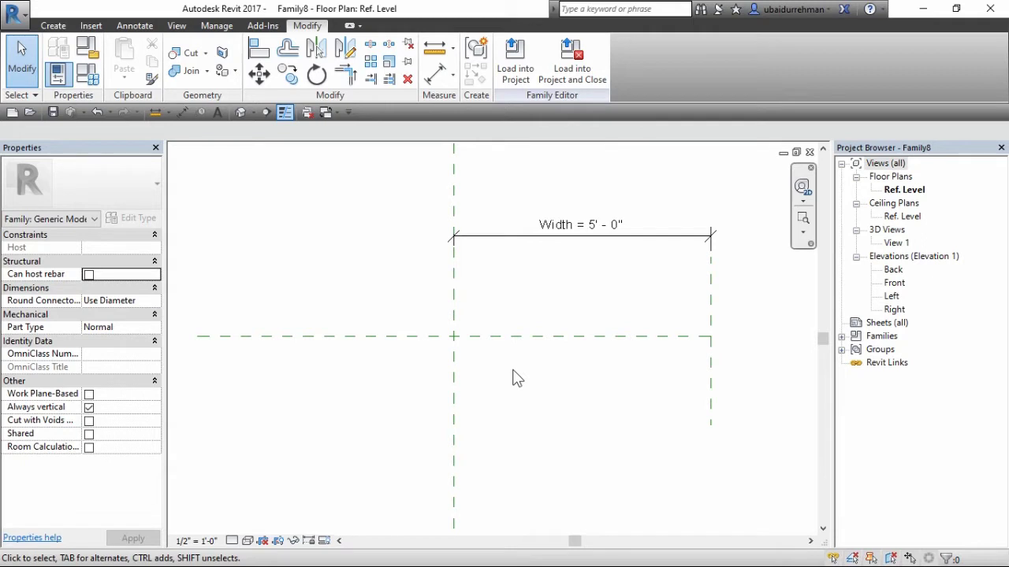
# In the Left elevation, draw a vertical plane right of centre and a horizontal plane below Ref. Level.
pyautogui.doubleClick(891, 296)
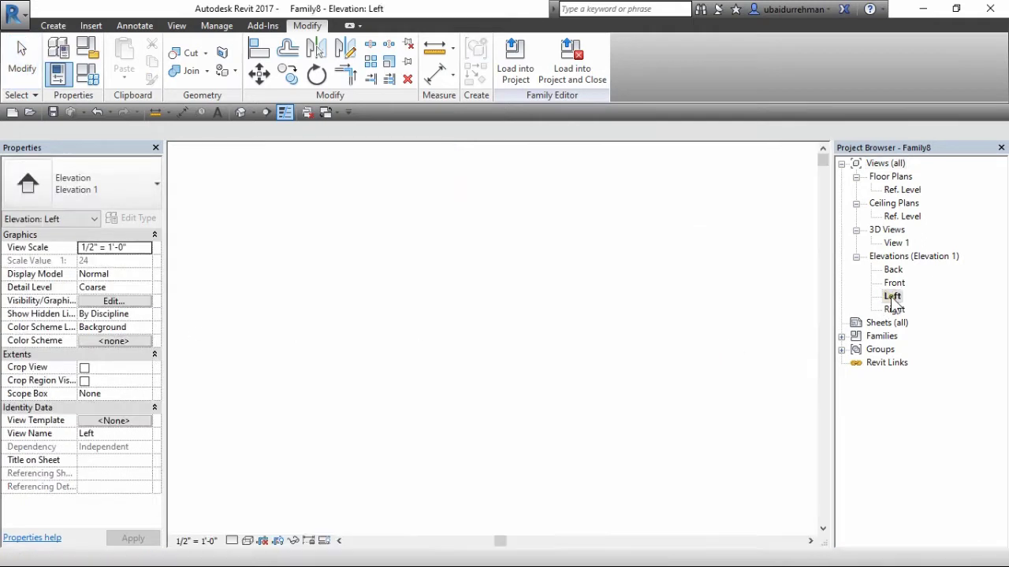
pyautogui.moveTo(598, 400); pyautogui.dragTo(497, 340, button='middle')
pyautogui.scroll(1, 488, 396)
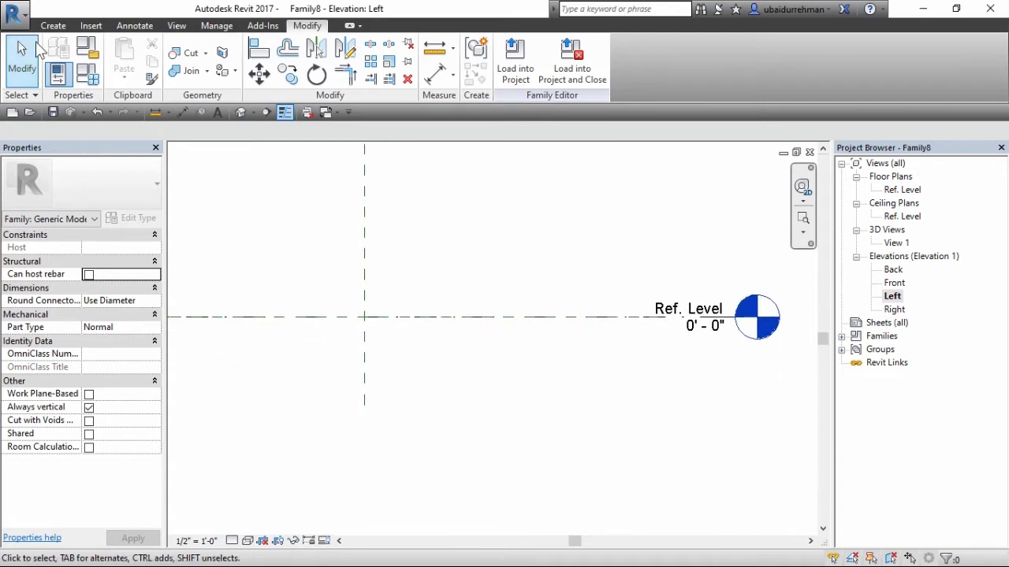
pyautogui.click(54, 26)
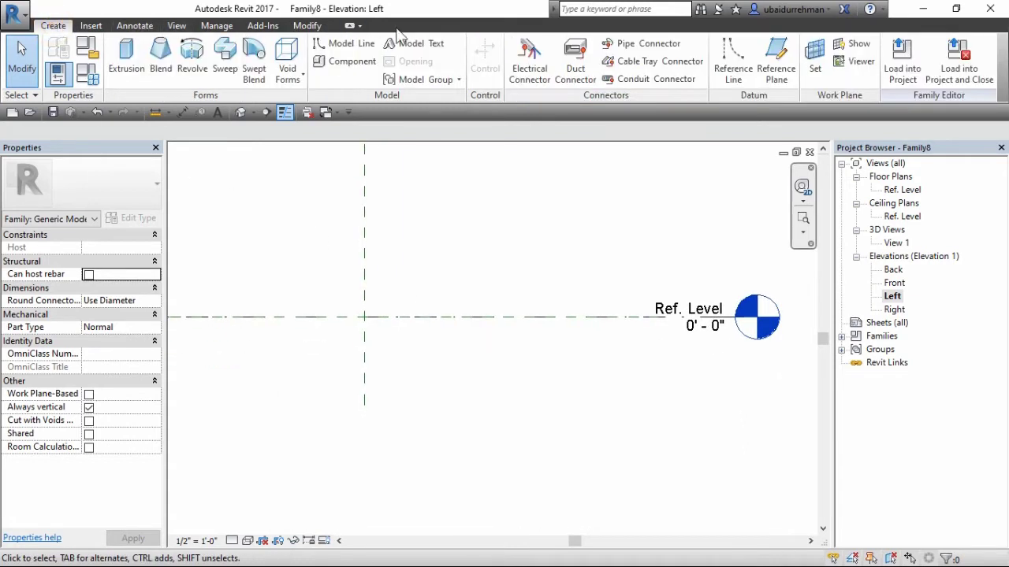
pyautogui.click(774, 79)
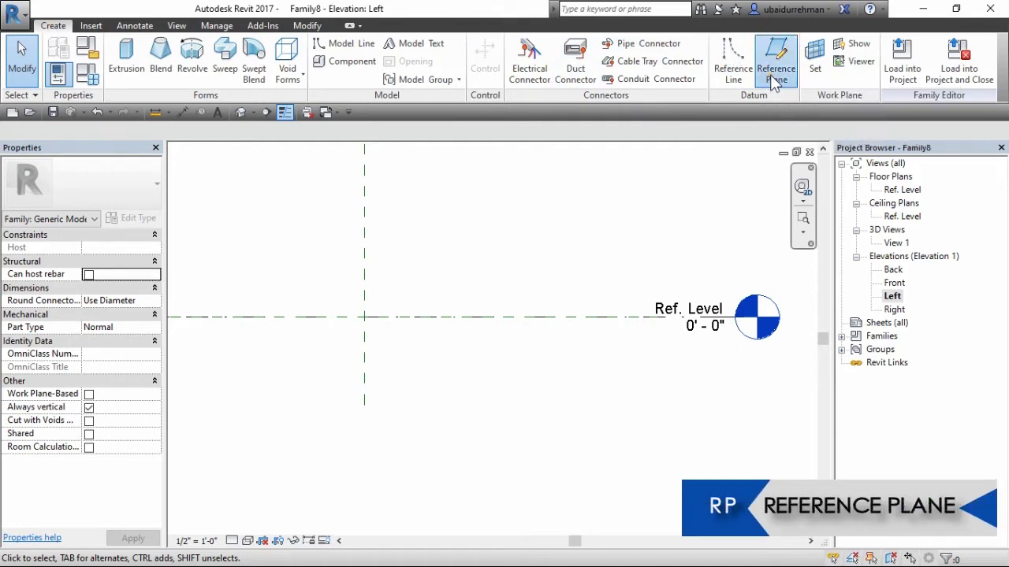
pyautogui.click(645, 240)
pyautogui.click(645, 377)
pyautogui.press('Escape')
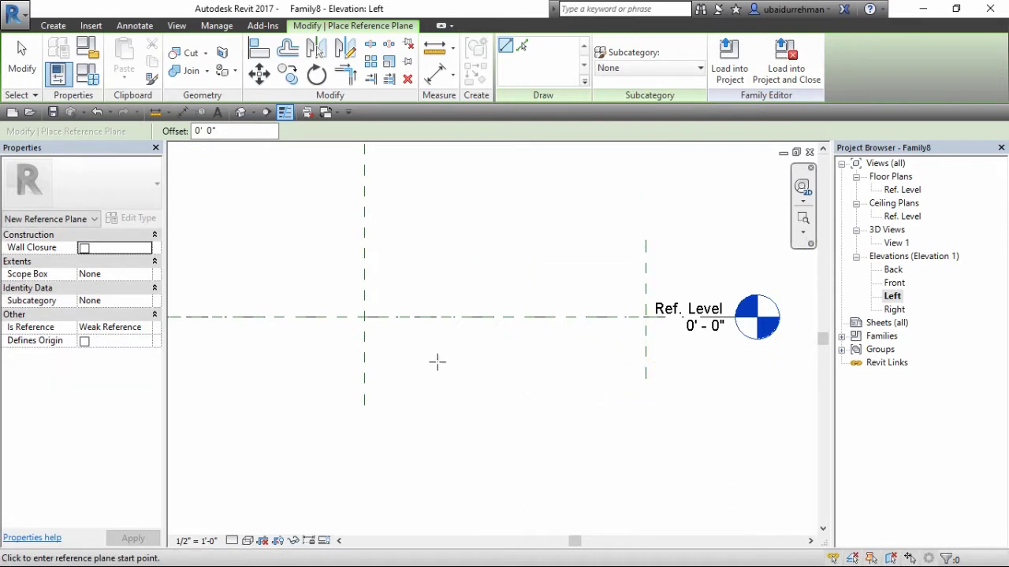
pyautogui.click(313, 359)
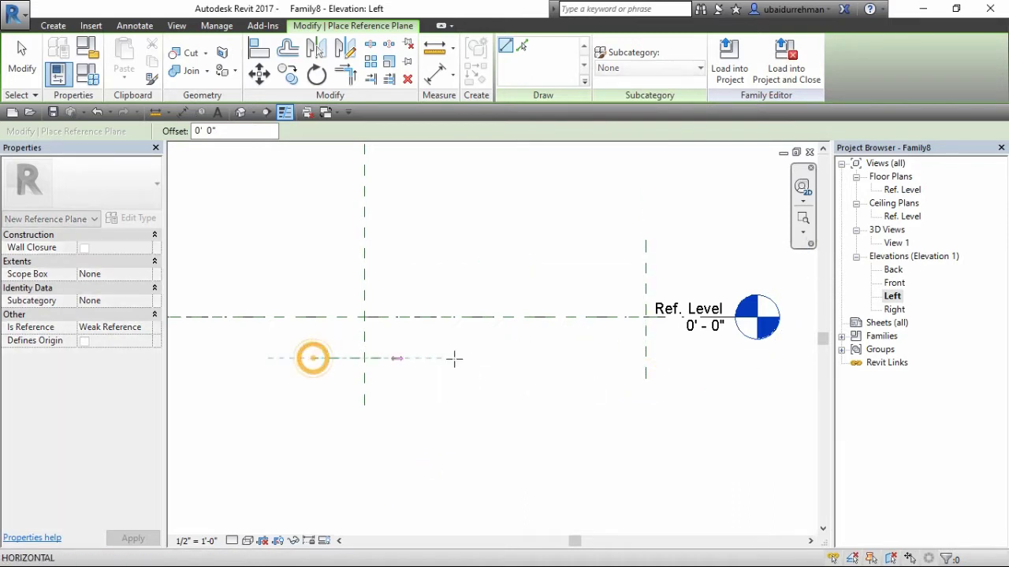
pyautogui.click(670, 358)
pyautogui.press('Escape')
pyautogui.press('Escape')
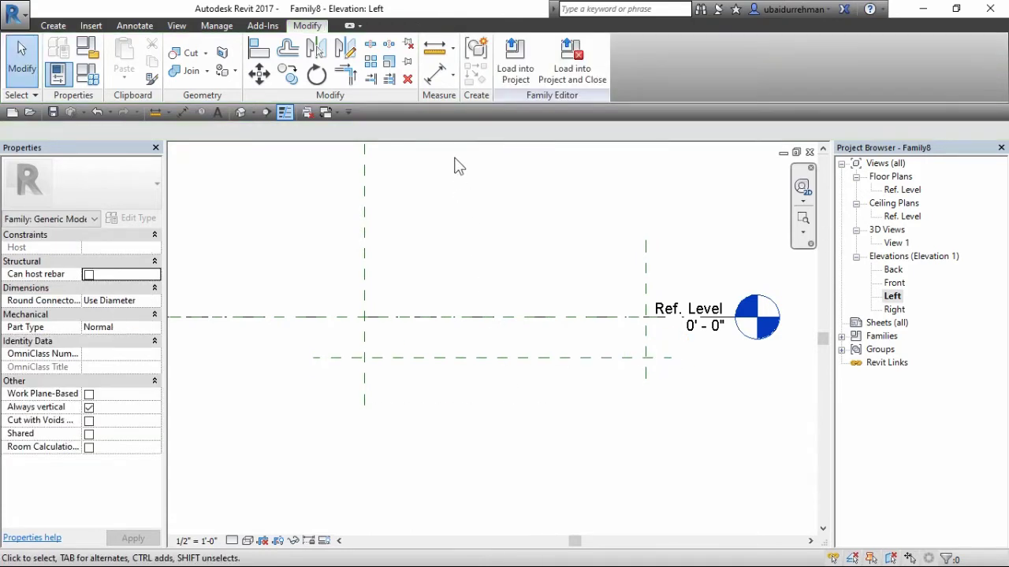
# Dimension the new planes: 6' - 4 5/16" from the centre plane and 0' - 11 3/32" below Ref. Level.
pyautogui.click(435, 76)
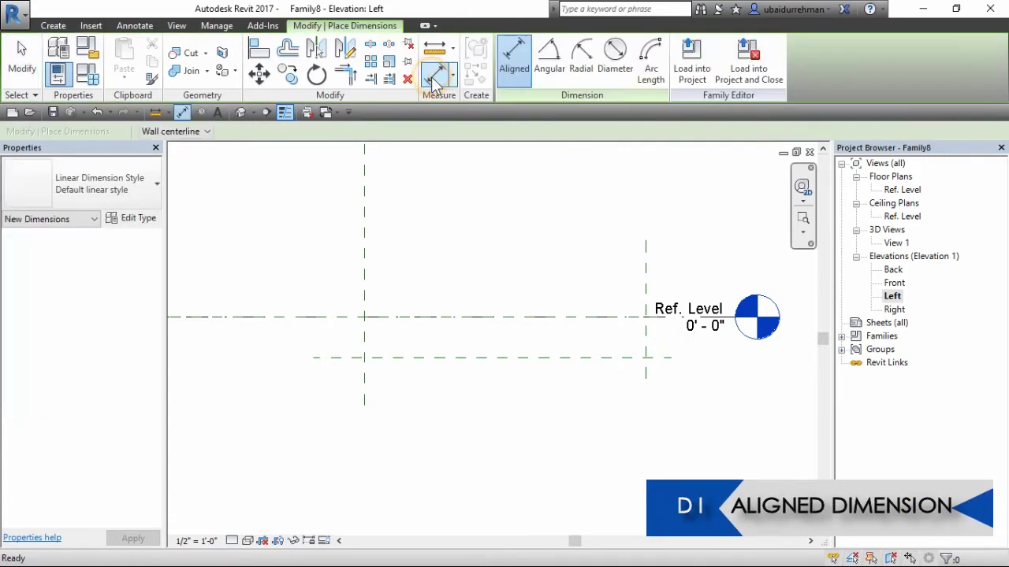
pyautogui.click(363, 273)
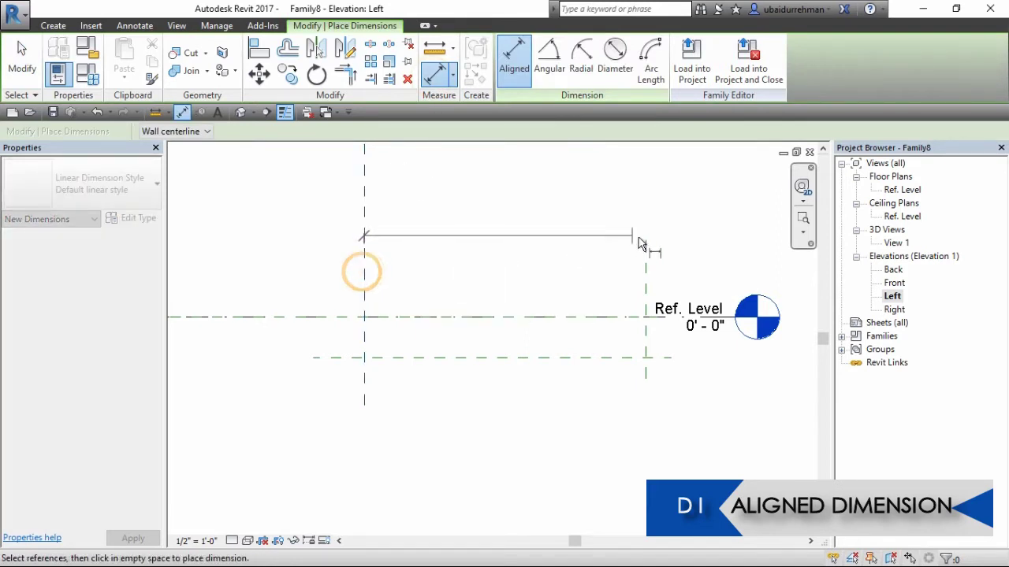
pyautogui.click(647, 265)
pyautogui.click(557, 223)
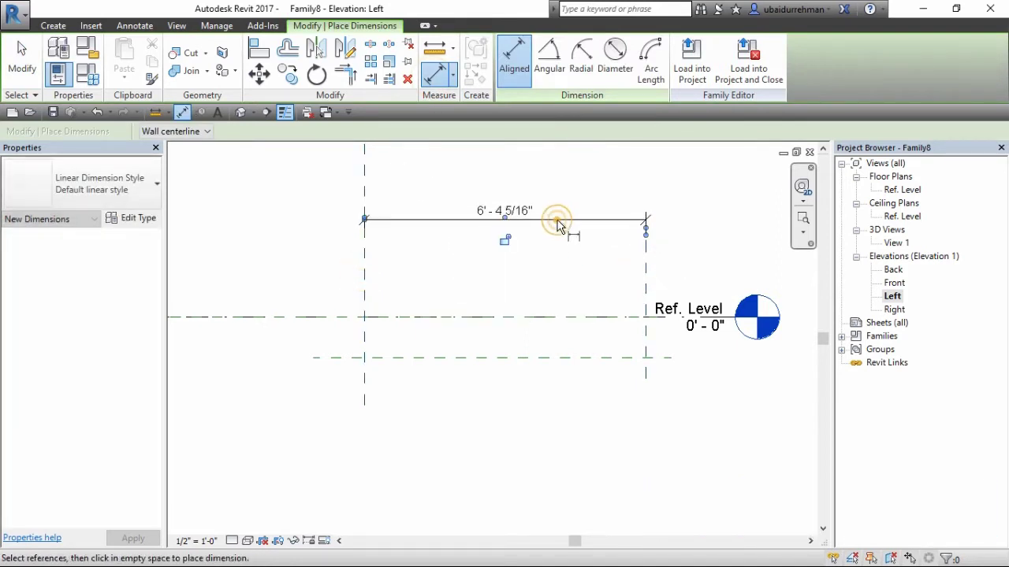
pyautogui.click(314, 317)
pyautogui.click(314, 359)
pyautogui.click(285, 364)
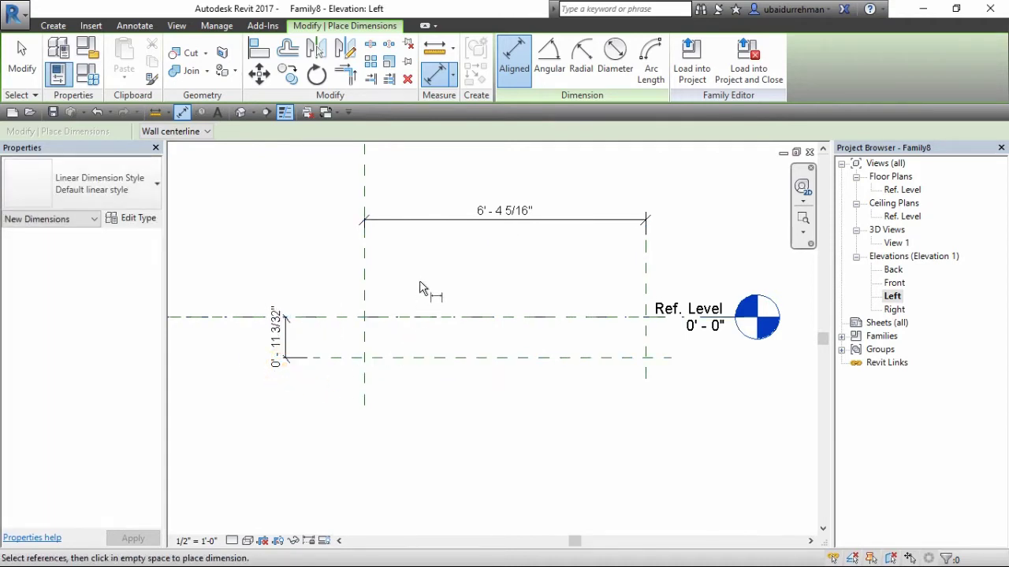
pyautogui.press('Escape')
pyautogui.press('Escape')
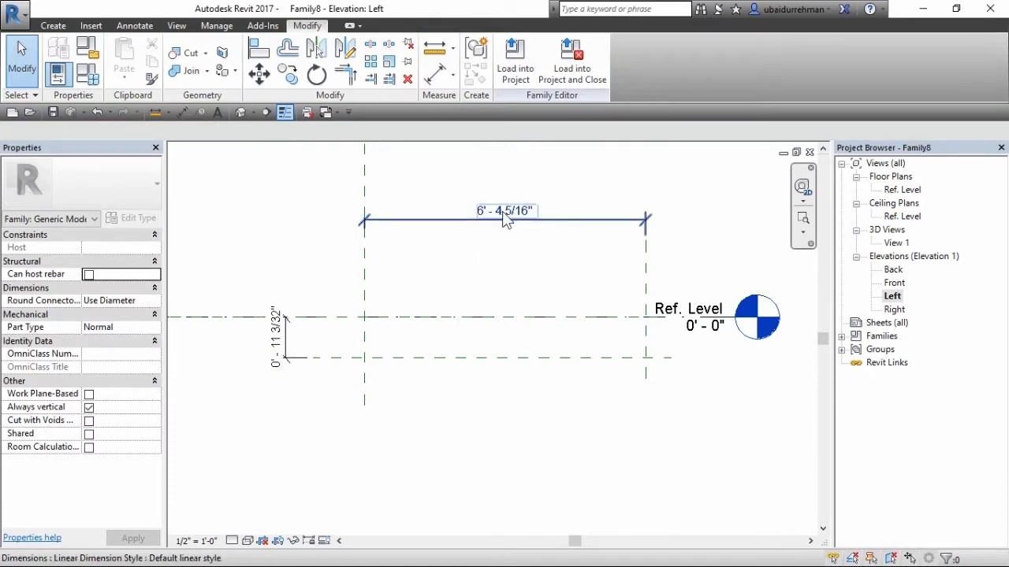
# Label the 6' - 4 5/16" dimension with a new Length instance parameter.
pyautogui.click(504, 222)
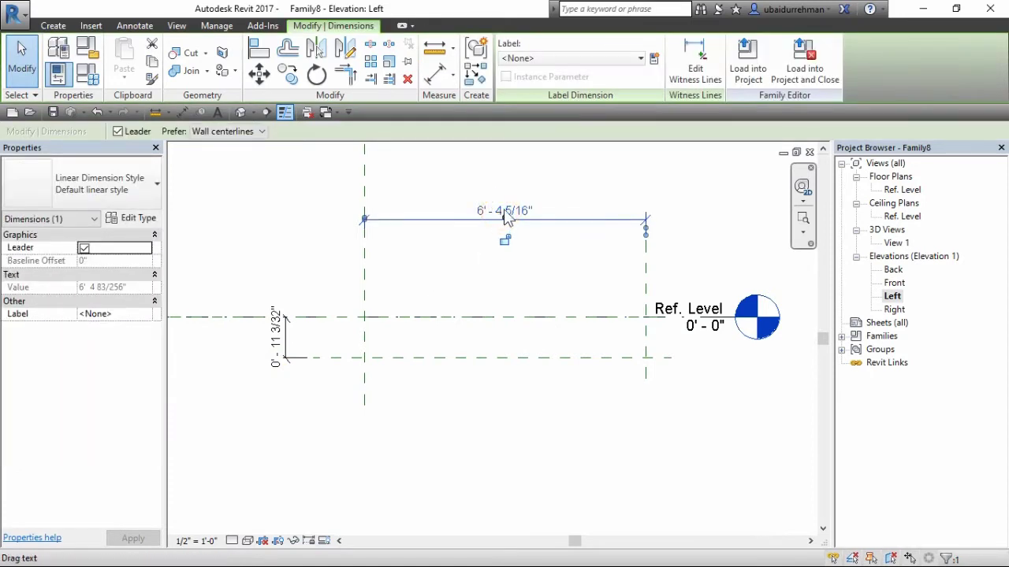
pyautogui.click(654, 62)
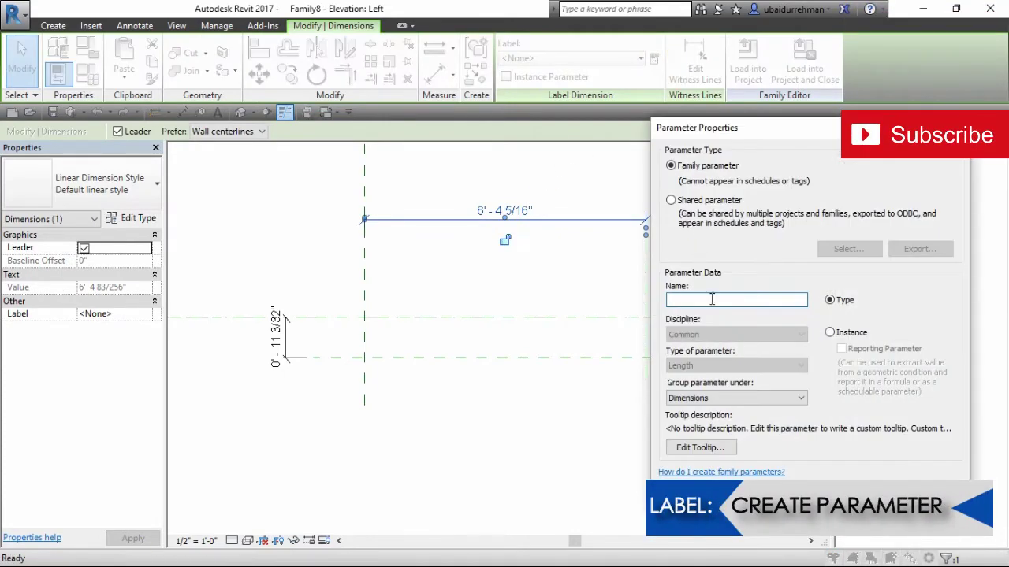
pyautogui.write('Length')
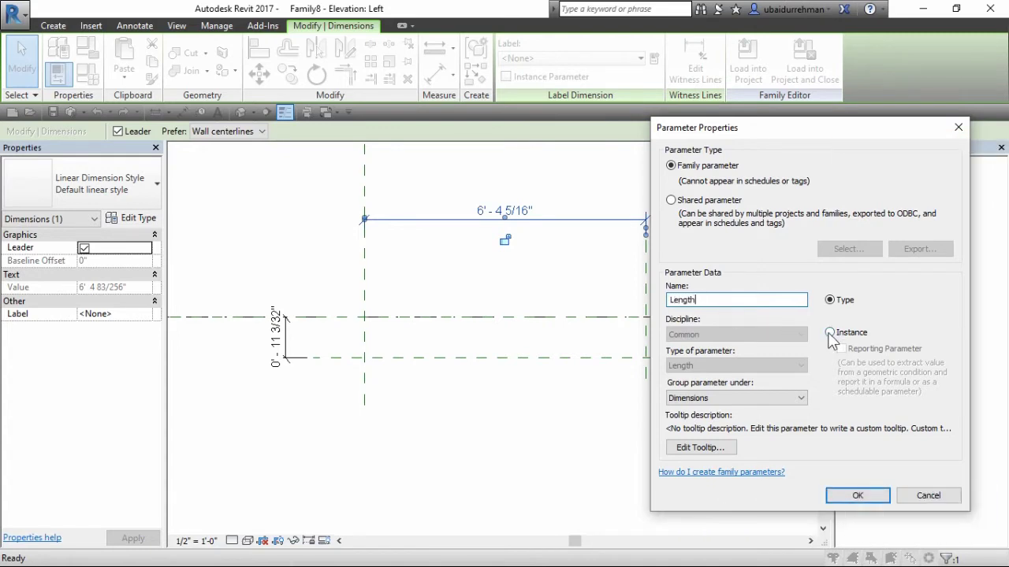
pyautogui.click(830, 334)
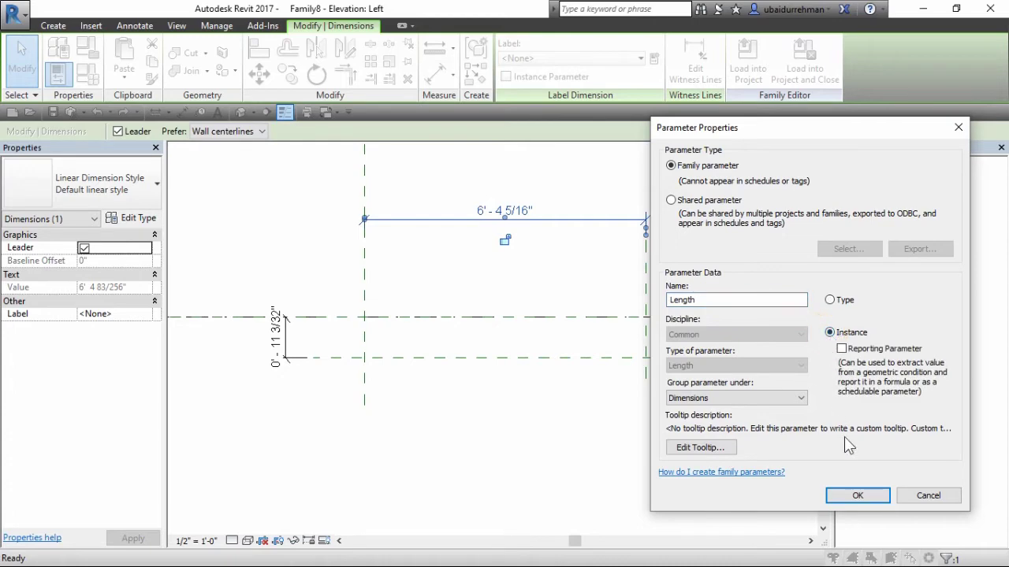
pyautogui.click(857, 496)
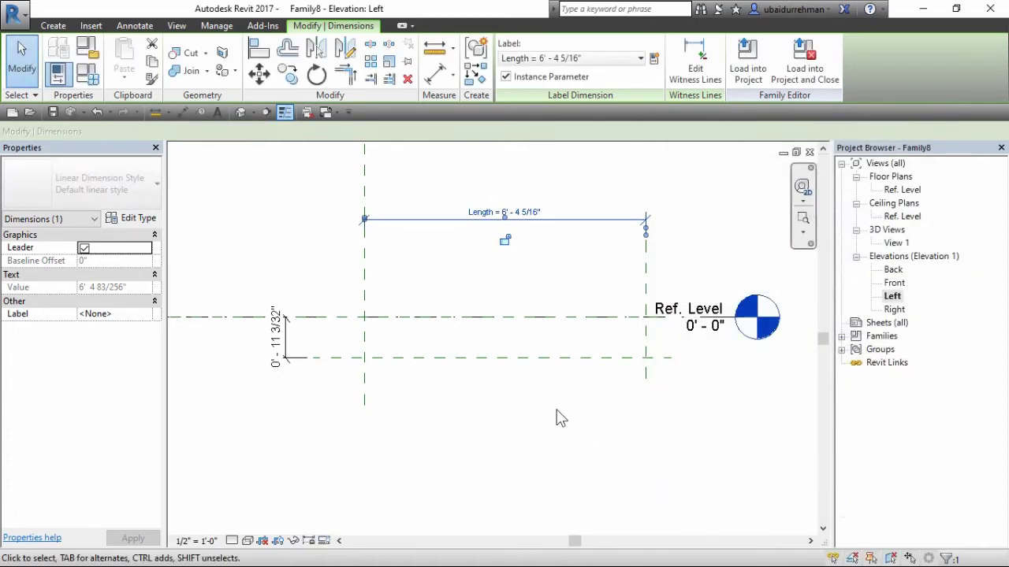
# Change the Length dimension's value to 5' - 0".
pyautogui.click(555, 415)
pyautogui.doubleClick(520, 207)
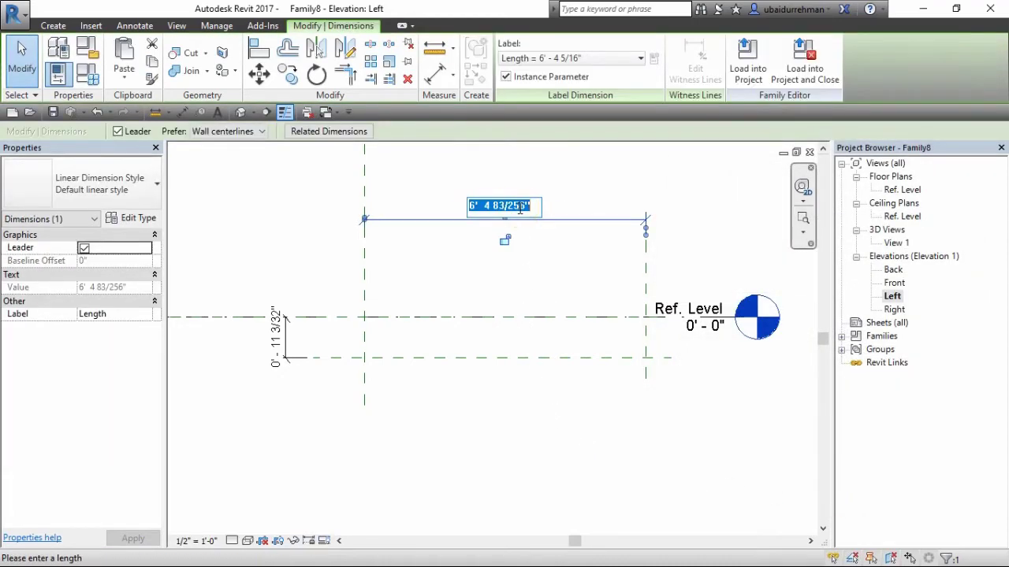
pyautogui.write('5')
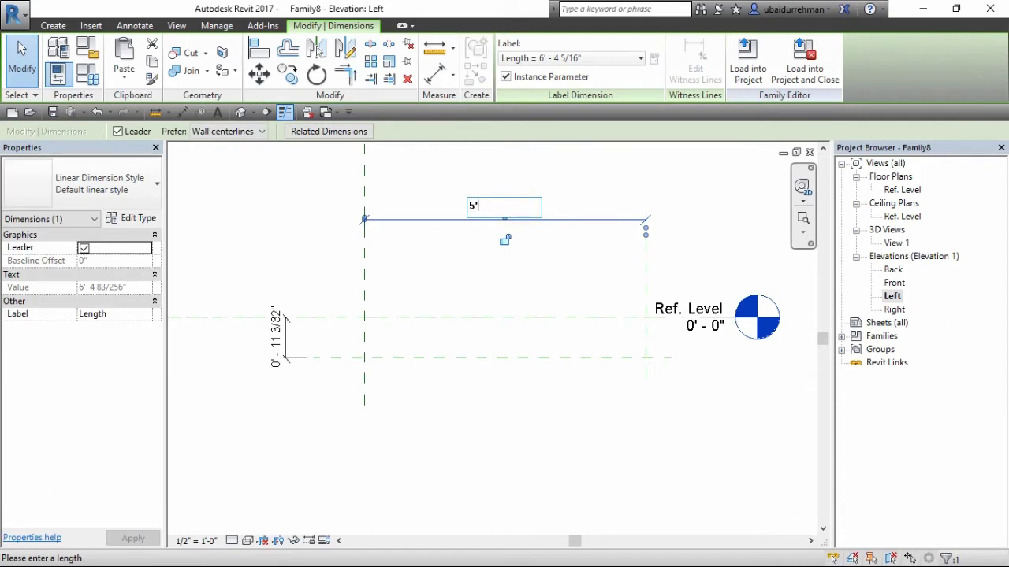
pyautogui.press('Return')
pyautogui.click(518, 234)
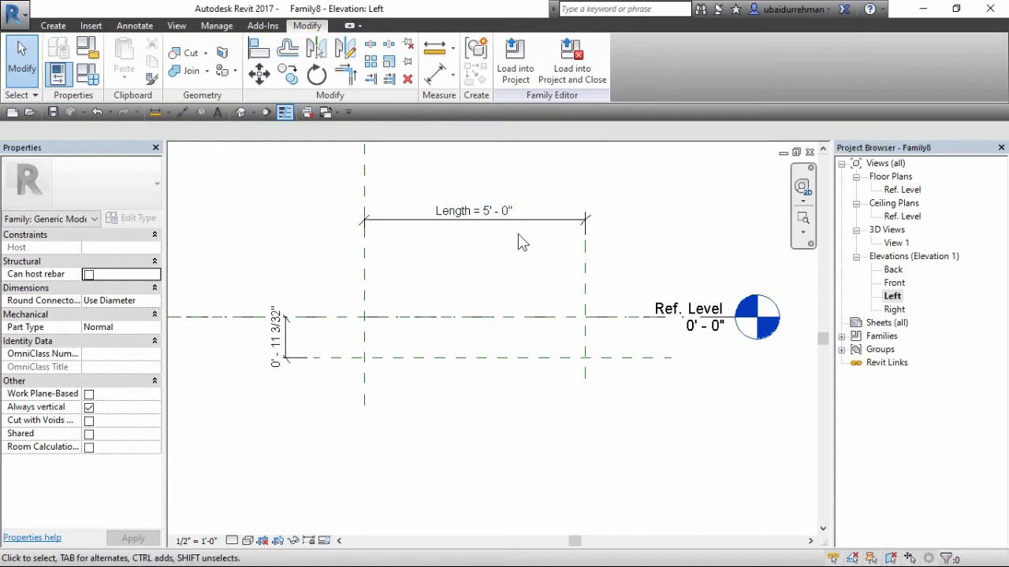
# Label the 0' - 11 3/32" vertical dimension with a new Depth instance parameter.
pyautogui.click(280, 352)
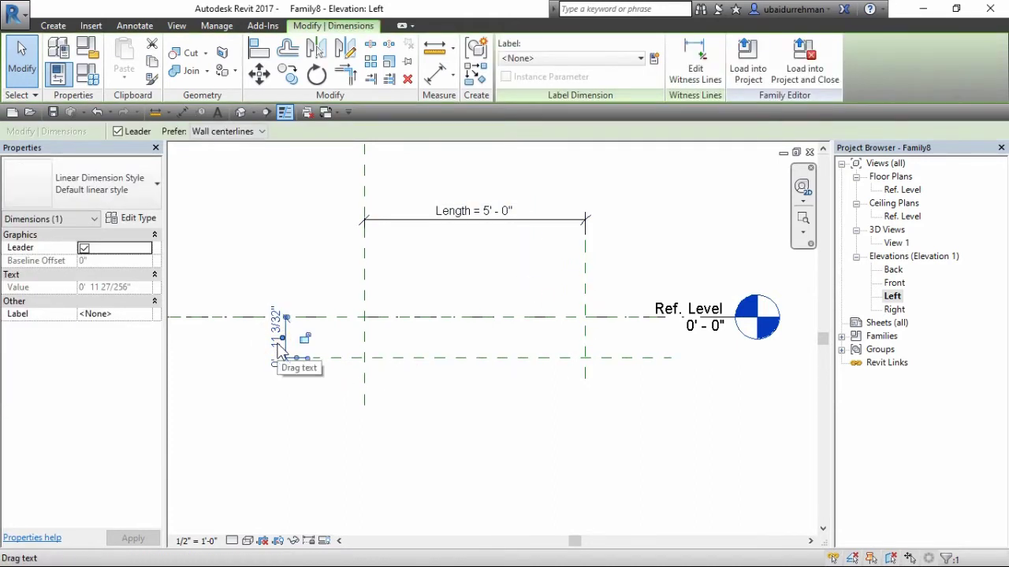
pyautogui.click(654, 59)
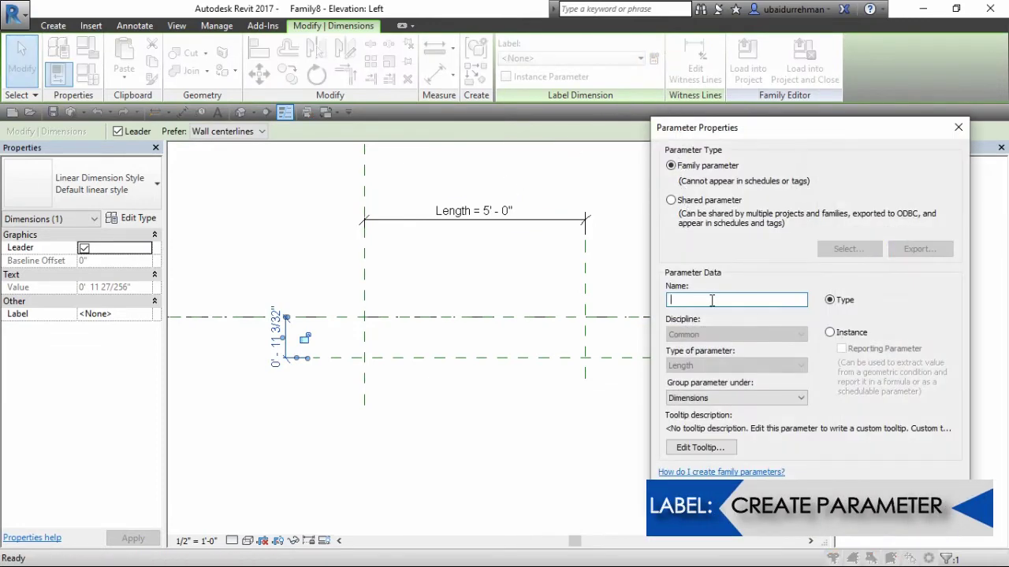
pyautogui.write('Depth')
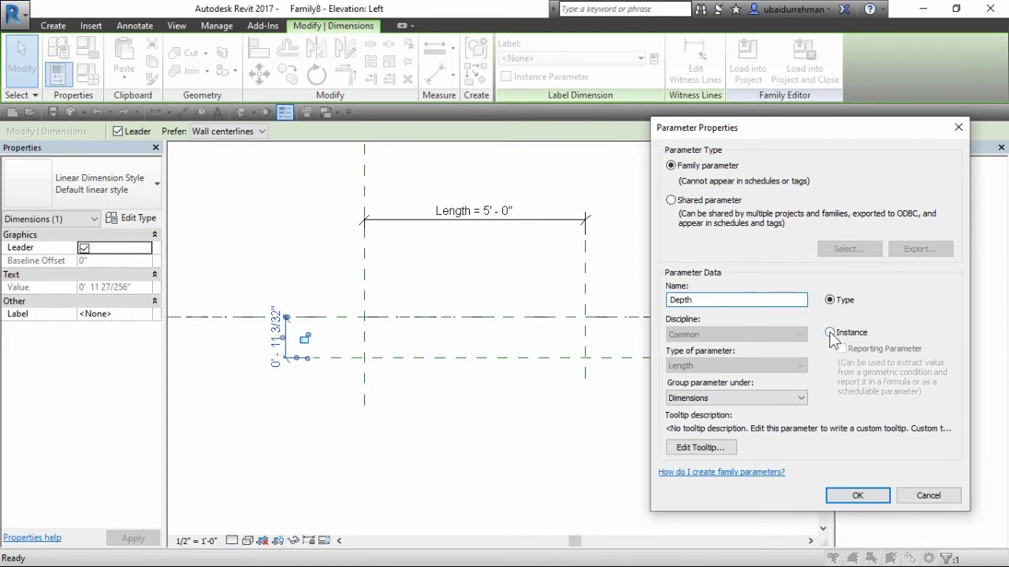
pyautogui.click(830, 332)
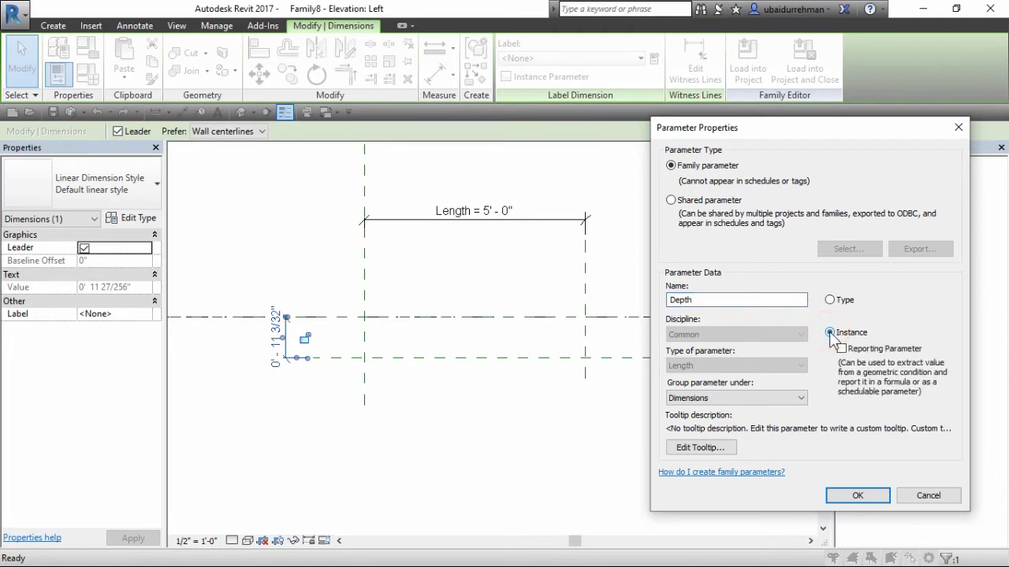
pyautogui.click(856, 496)
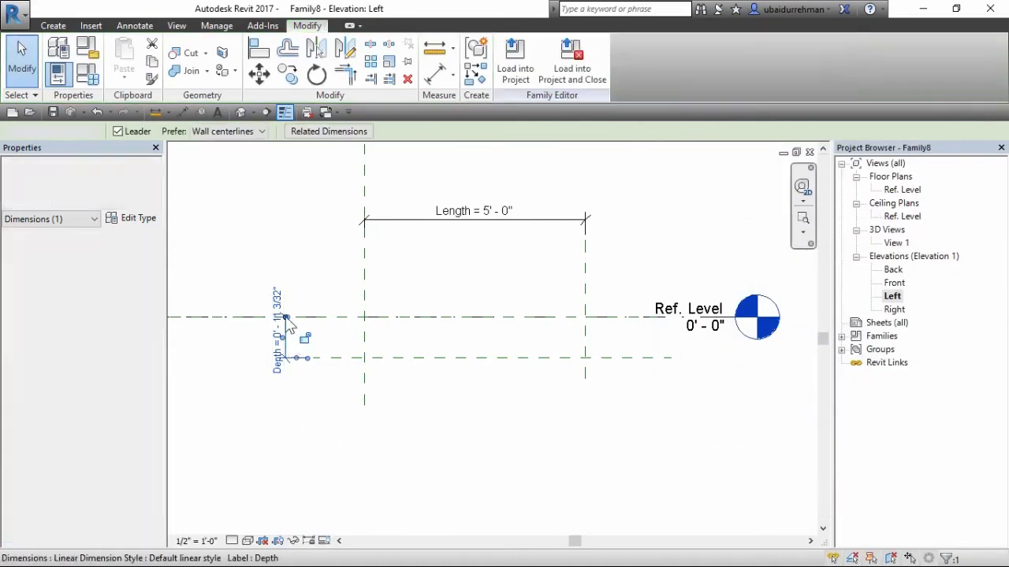
# Change the Depth dimension's value to 1' - 0".
pyautogui.click(288, 323)
pyautogui.click(277, 307)
pyautogui.click(277, 305)
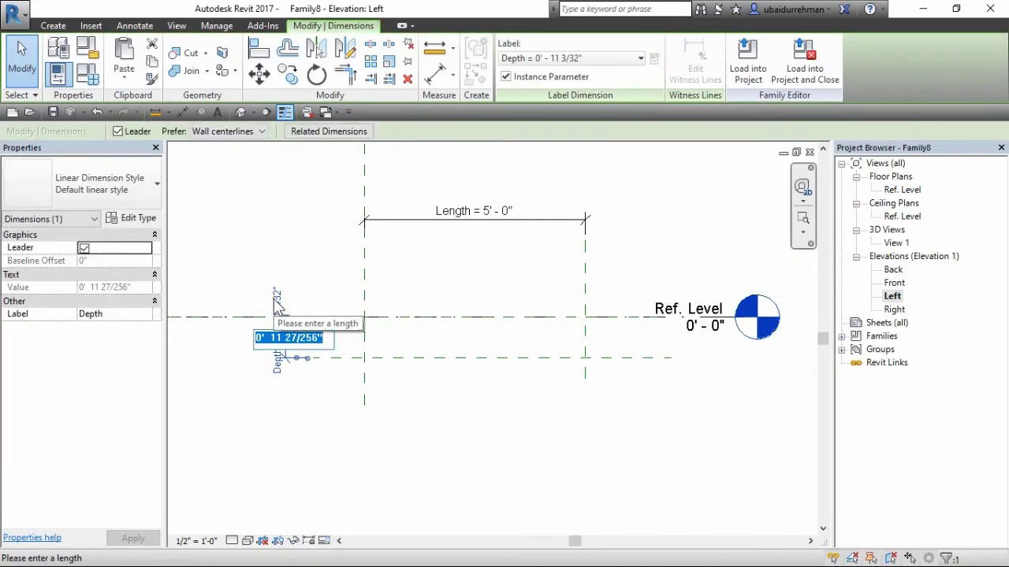
pyautogui.write("1'")
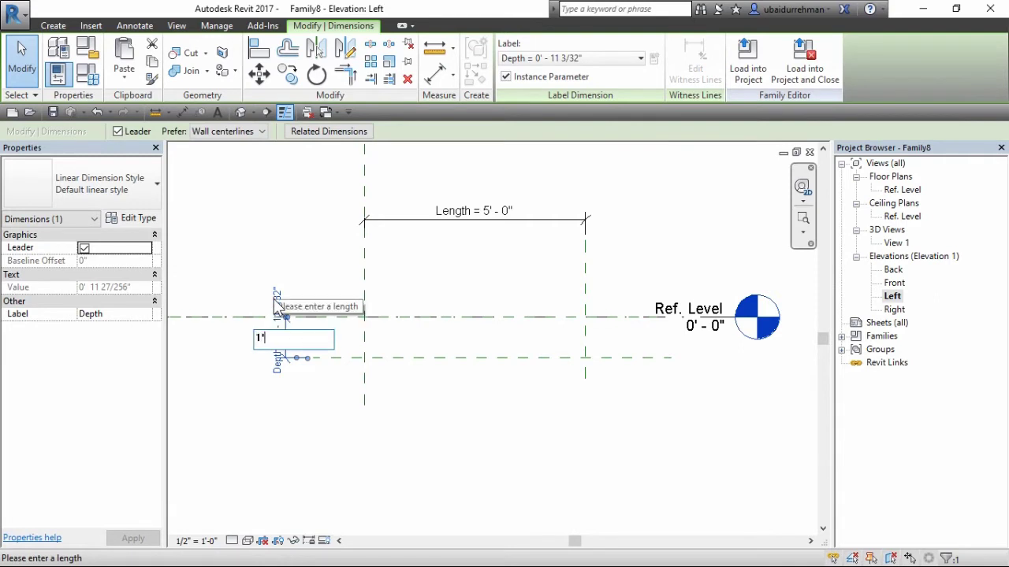
pyautogui.press('Return')
pyautogui.press('Escape')
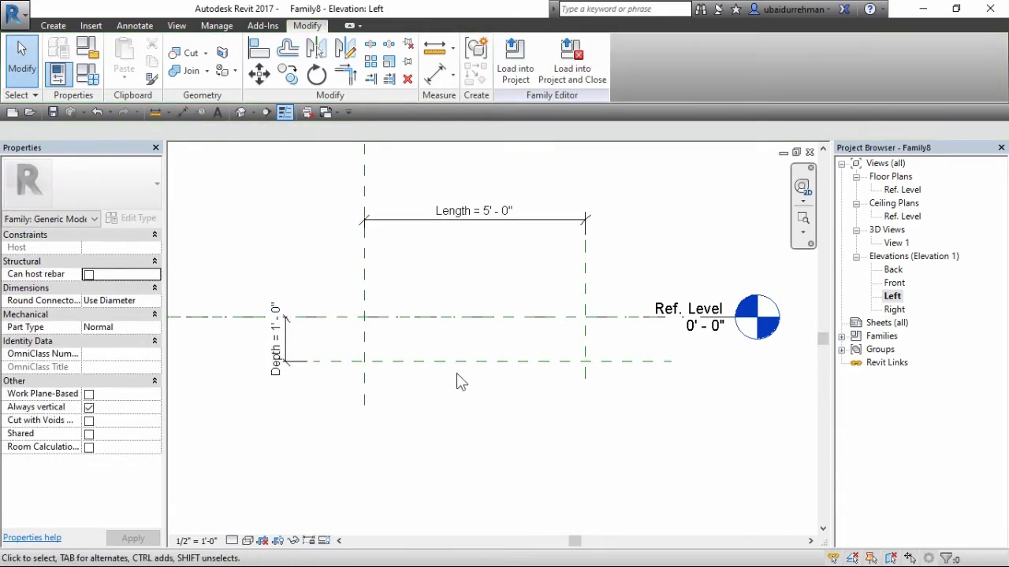
pyautogui.scroll(2, 441, 386)
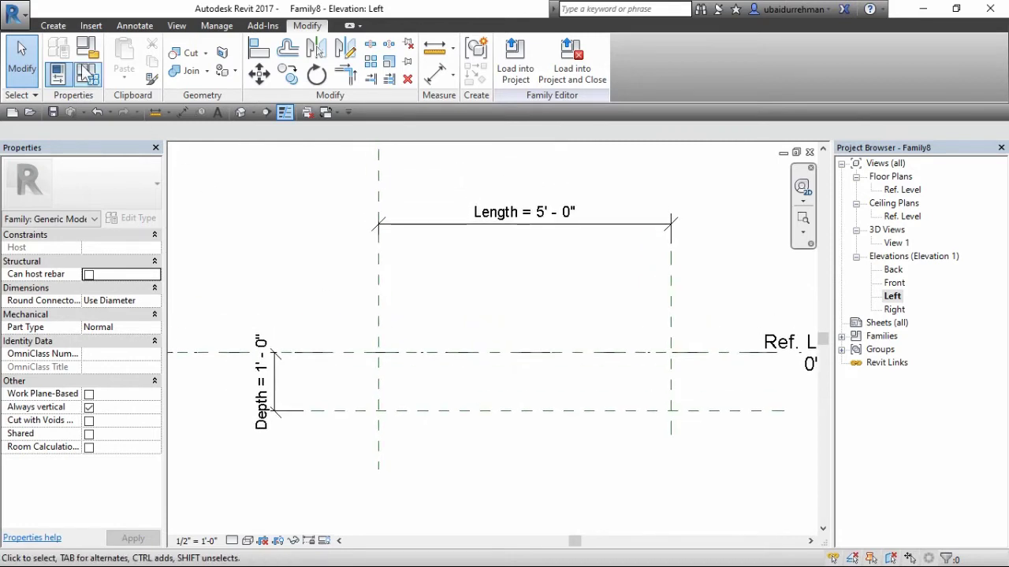
# Start a void extrusion and pick the Ref. Level line and right reference plane as sketch lines.
pyautogui.click(53, 26)
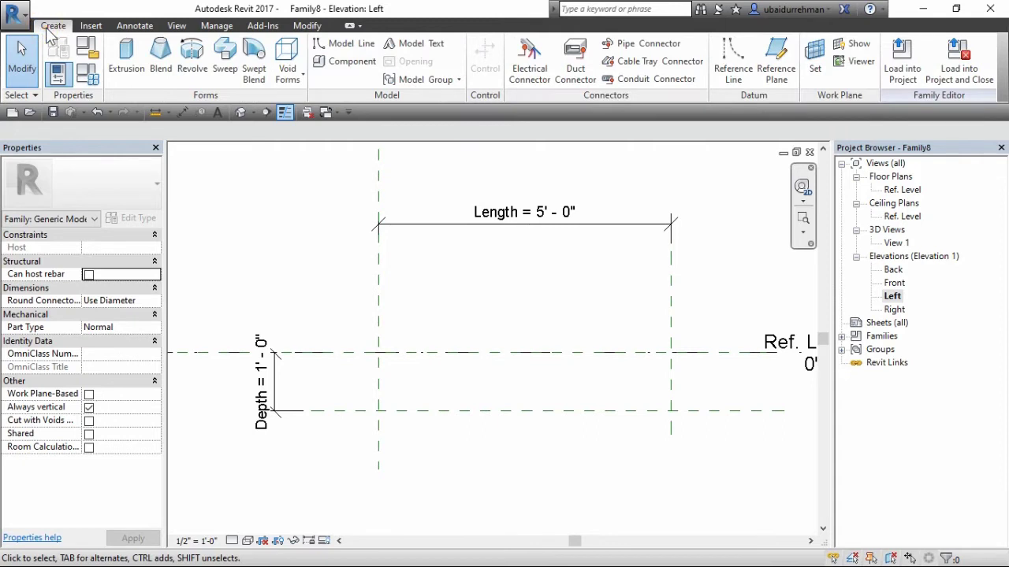
pyautogui.click(288, 63)
pyautogui.click(305, 106)
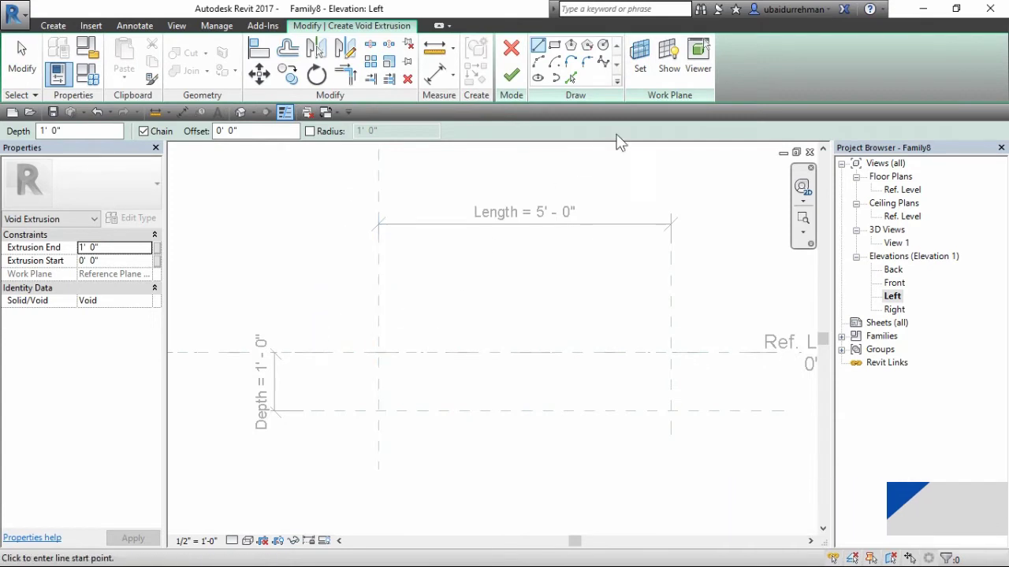
pyautogui.click(573, 77)
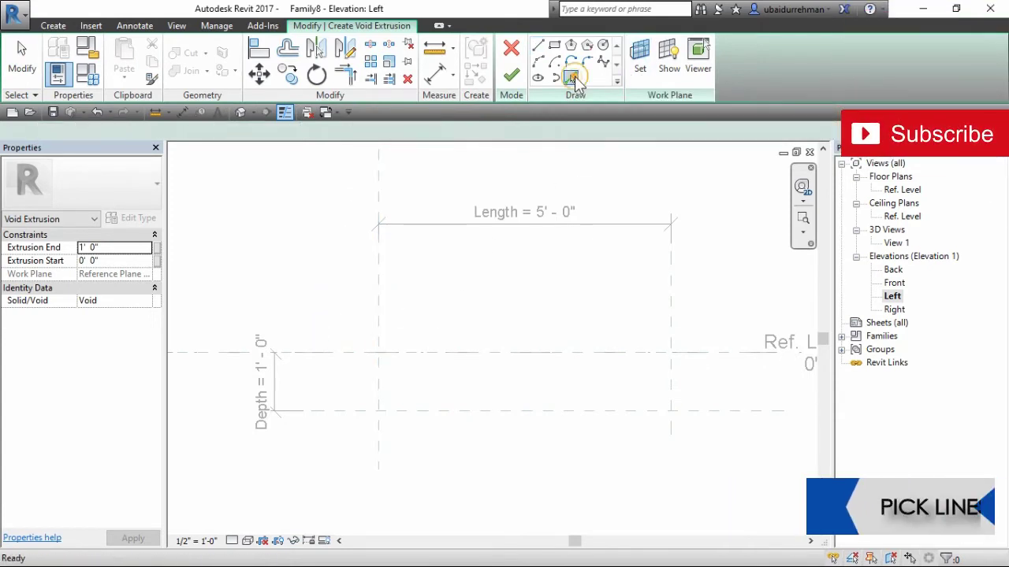
pyautogui.click(527, 352)
pyautogui.click(670, 389)
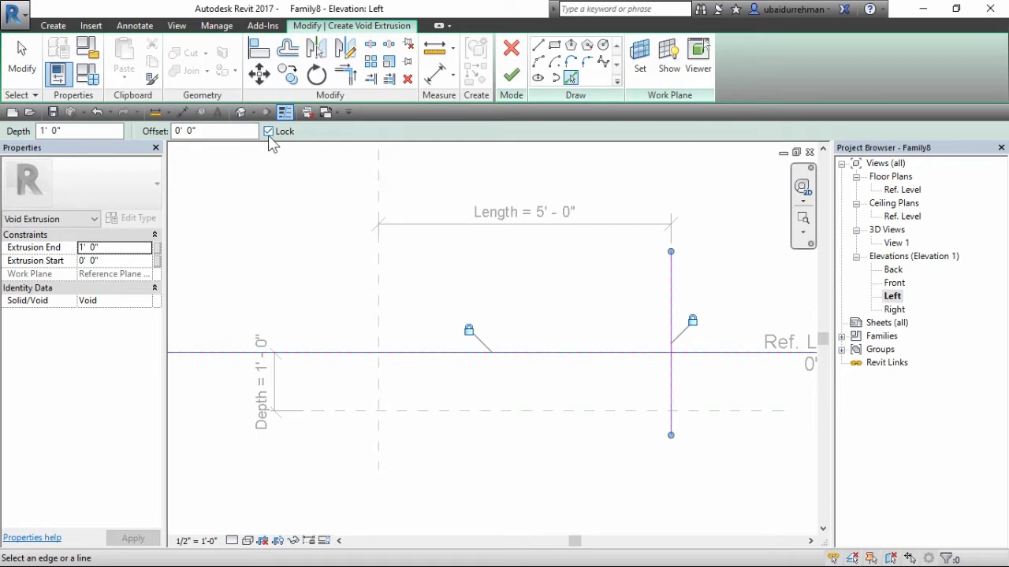
# Draw a sloped line from the upper-left intersection down to the lower-right intersection.
pyautogui.click(537, 45)
pyautogui.click(378, 352)
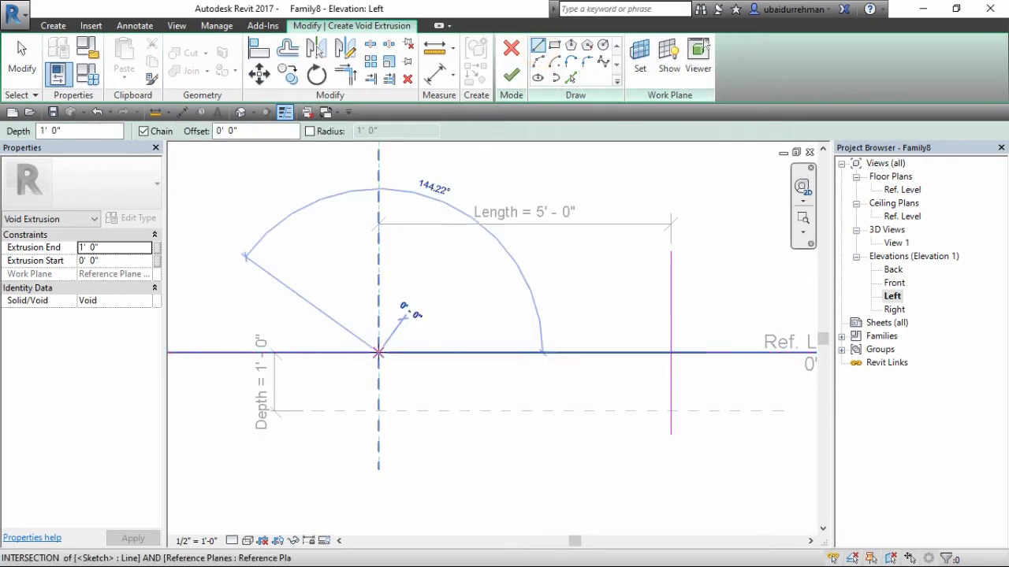
pyautogui.click(668, 410)
pyautogui.press('Escape')
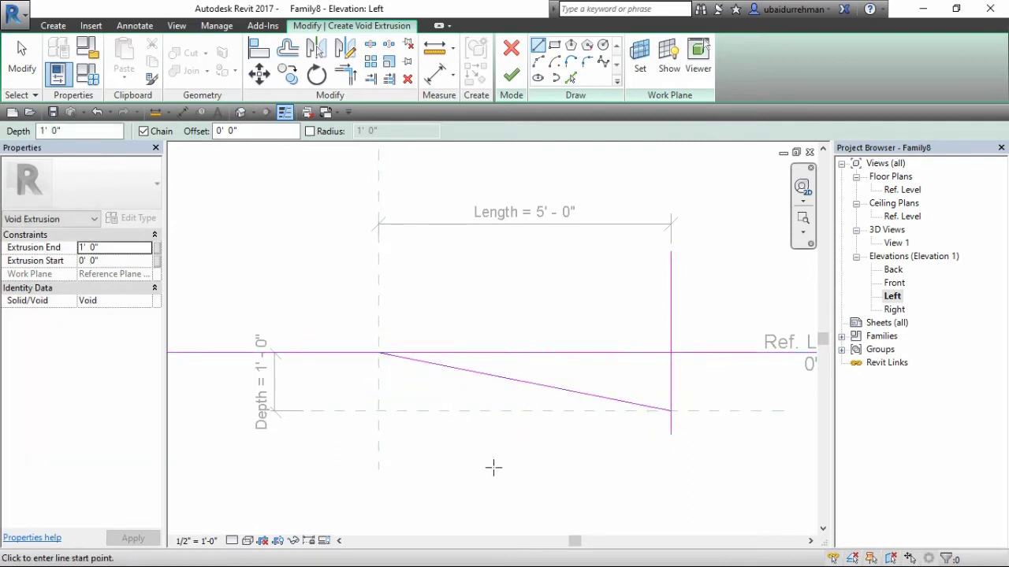
pyautogui.press('Escape')
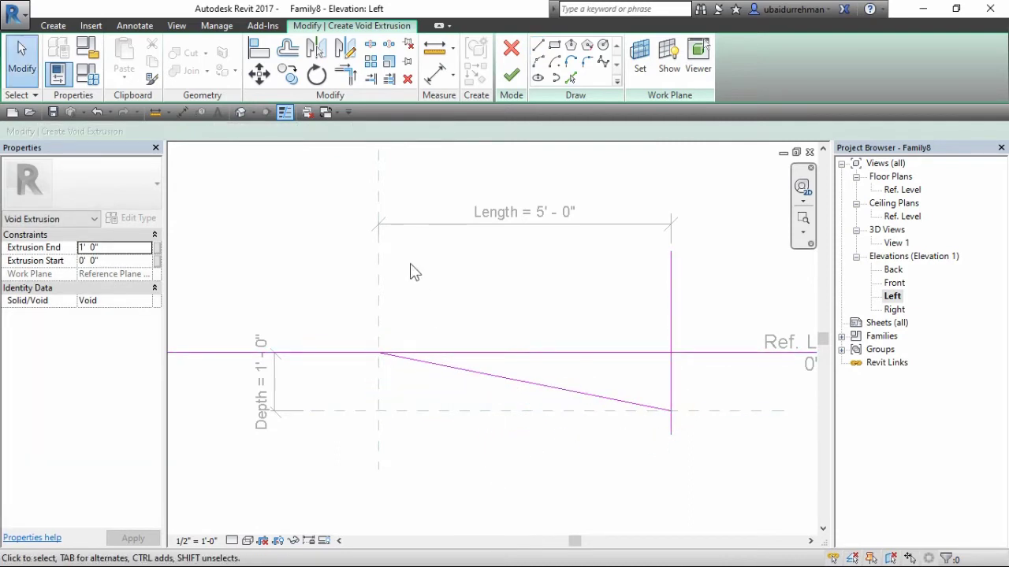
# Trim the three sketch lines' overhangs so they form a closed triangle.
pyautogui.click(345, 75)
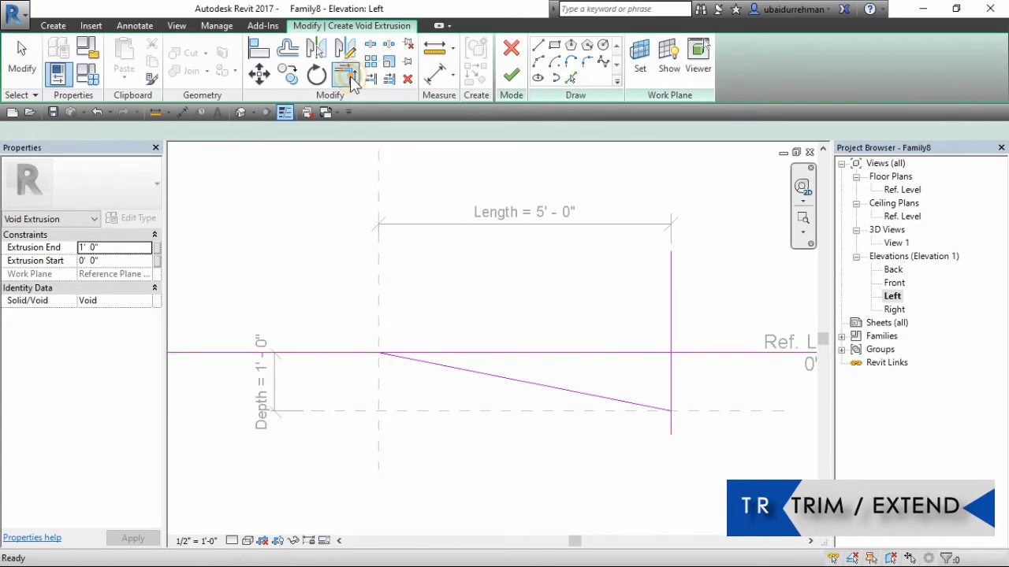
pyautogui.click(428, 361)
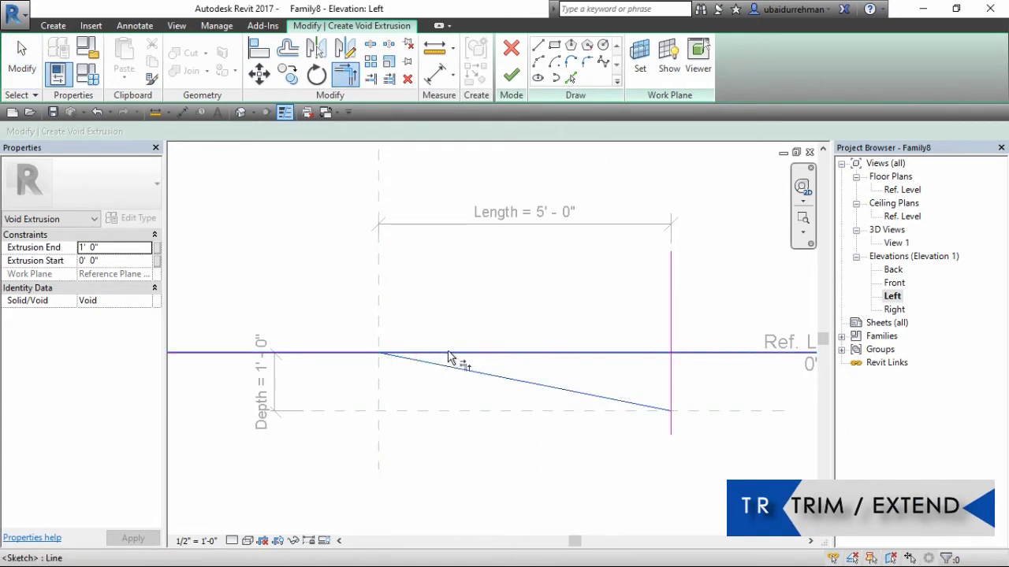
pyautogui.click(447, 352)
pyautogui.click(652, 355)
pyautogui.click(669, 372)
pyautogui.click(670, 394)
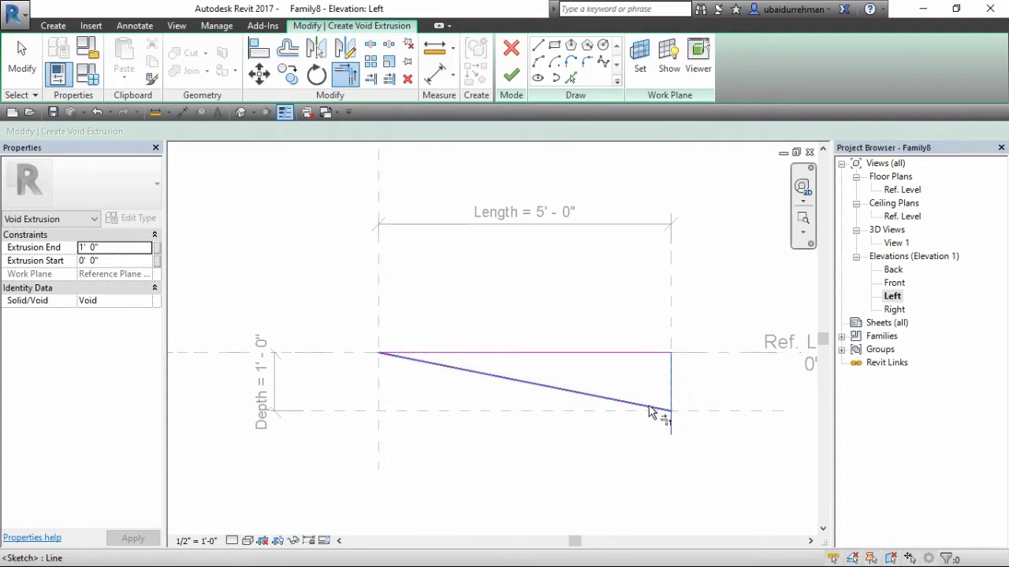
pyautogui.click(648, 405)
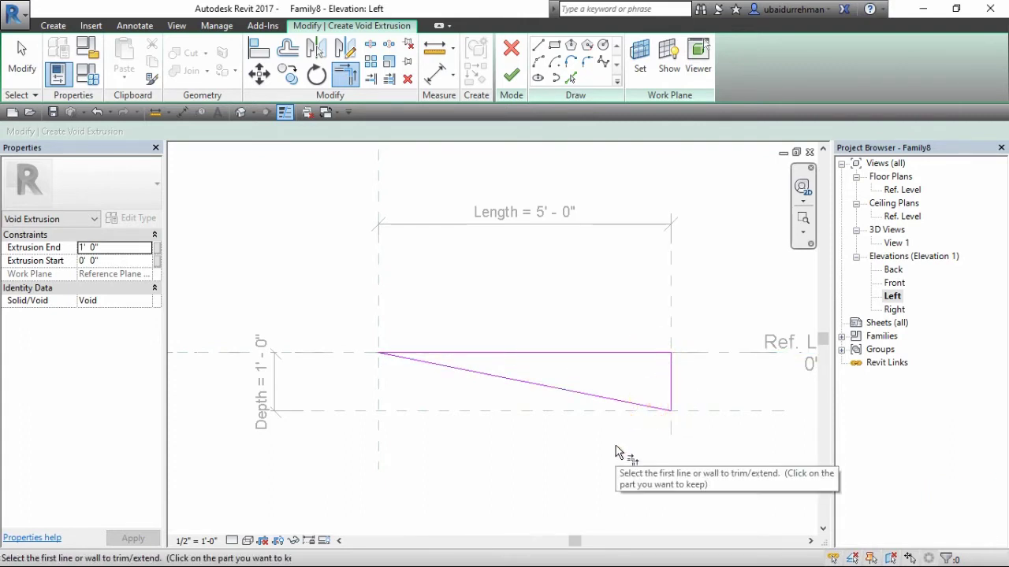
pyautogui.press('Escape')
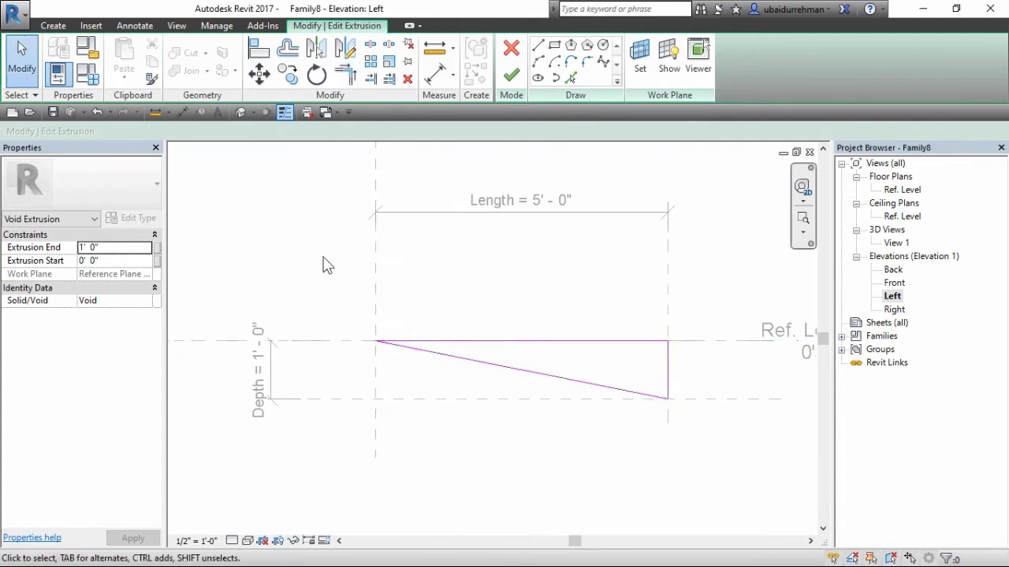
# Check Automatic Sketch Dimensions under Annotation Categories in Visibility/Graphics and apply.
pyautogui.click(177, 26)
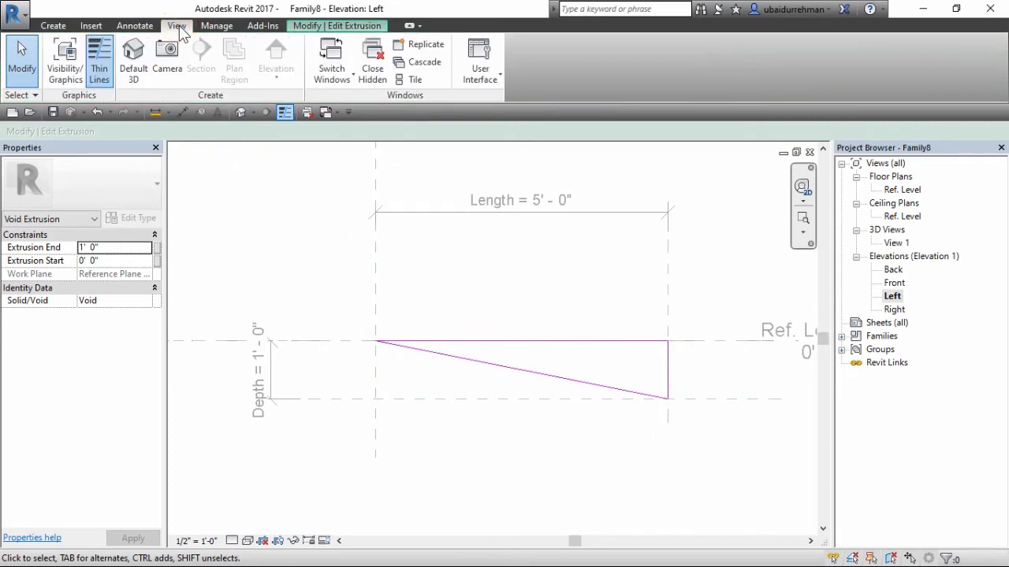
pyautogui.click(76, 71)
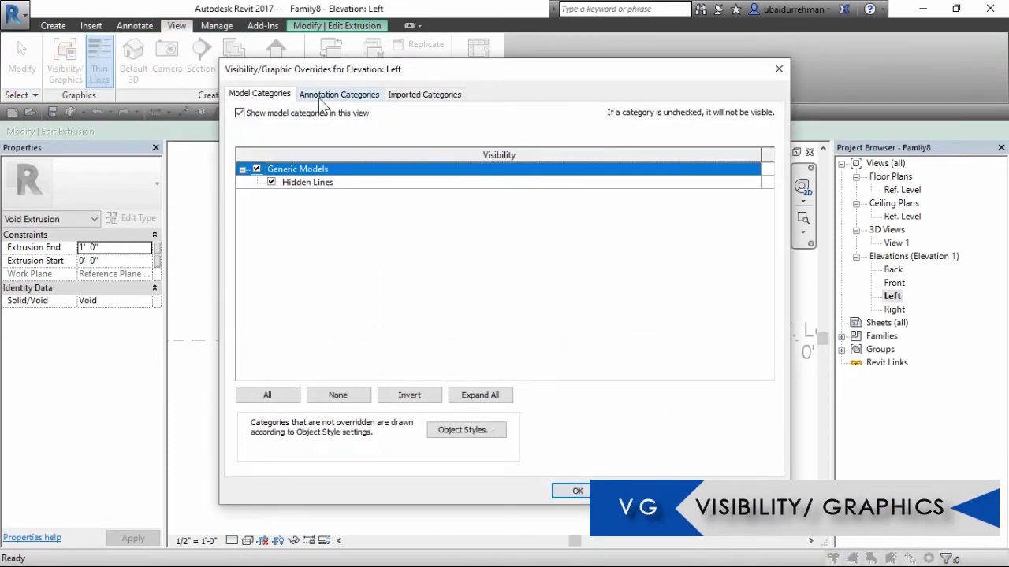
pyautogui.click(325, 95)
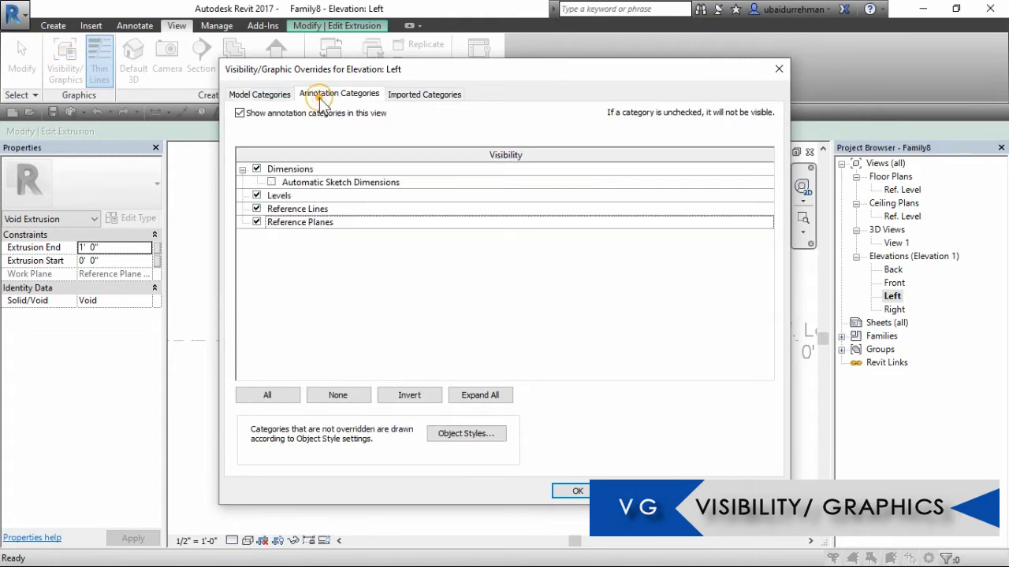
pyautogui.click(272, 183)
pyautogui.click(272, 183)
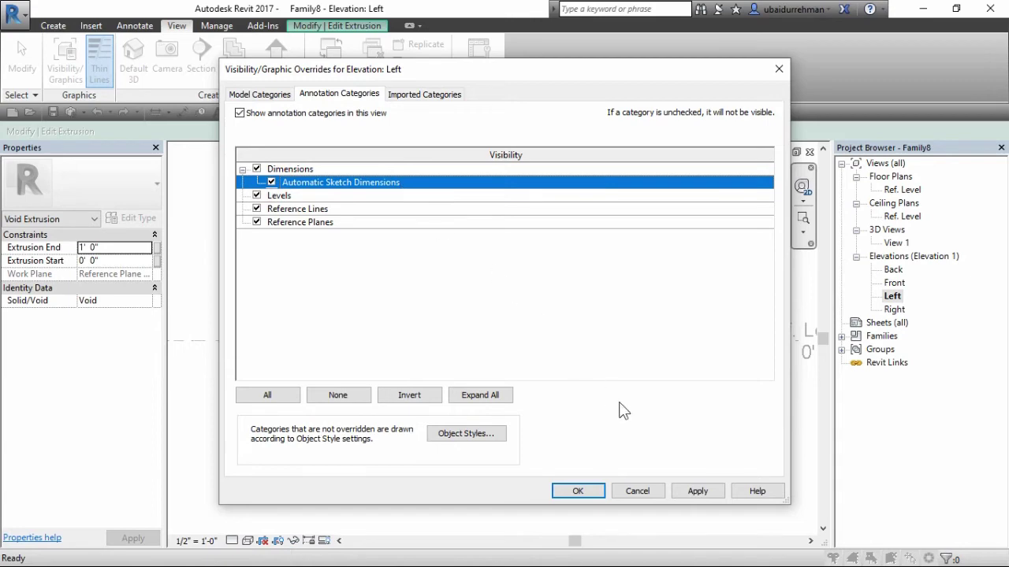
pyautogui.click(696, 490)
pyautogui.click(576, 491)
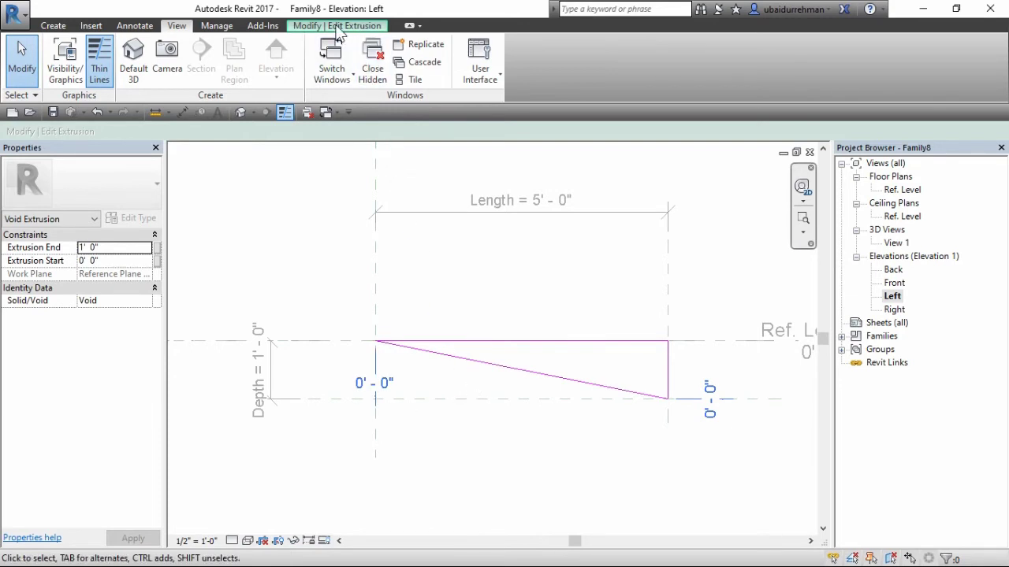
# Align and lock the sloped line's ends to the lower and left reference planes.
pyautogui.click(337, 26)
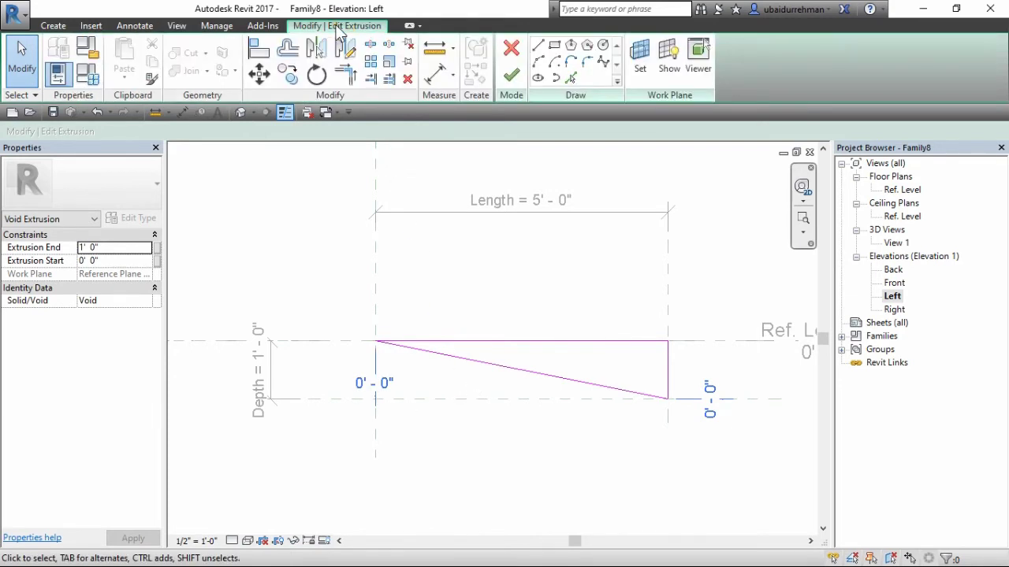
pyautogui.click(260, 49)
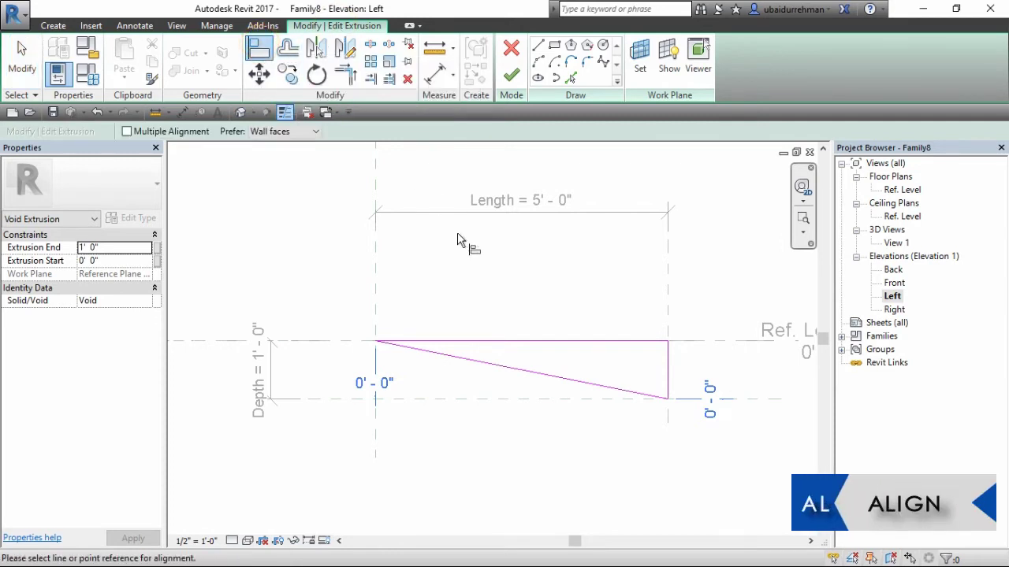
pyautogui.click(755, 400)
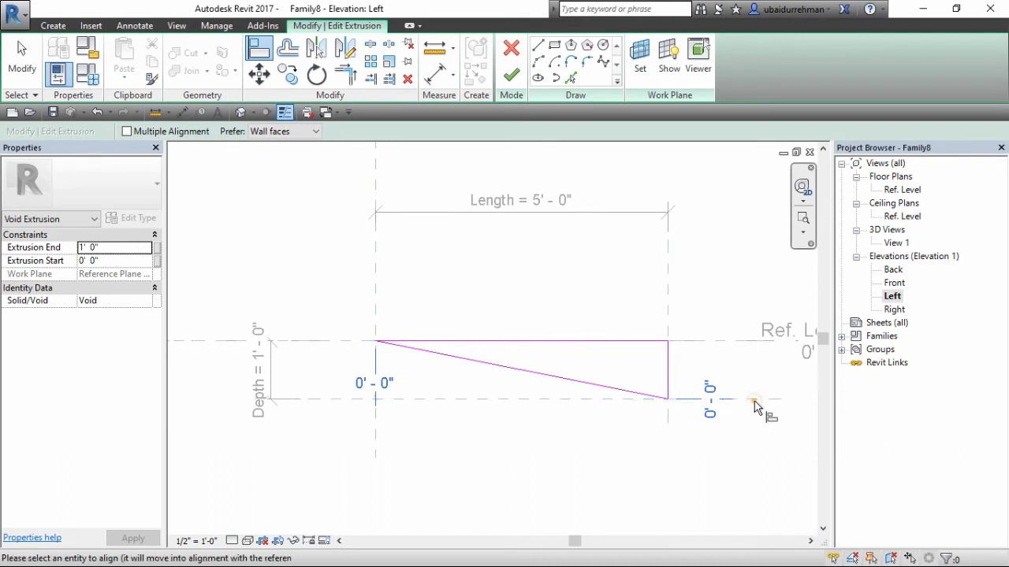
pyautogui.click(668, 402)
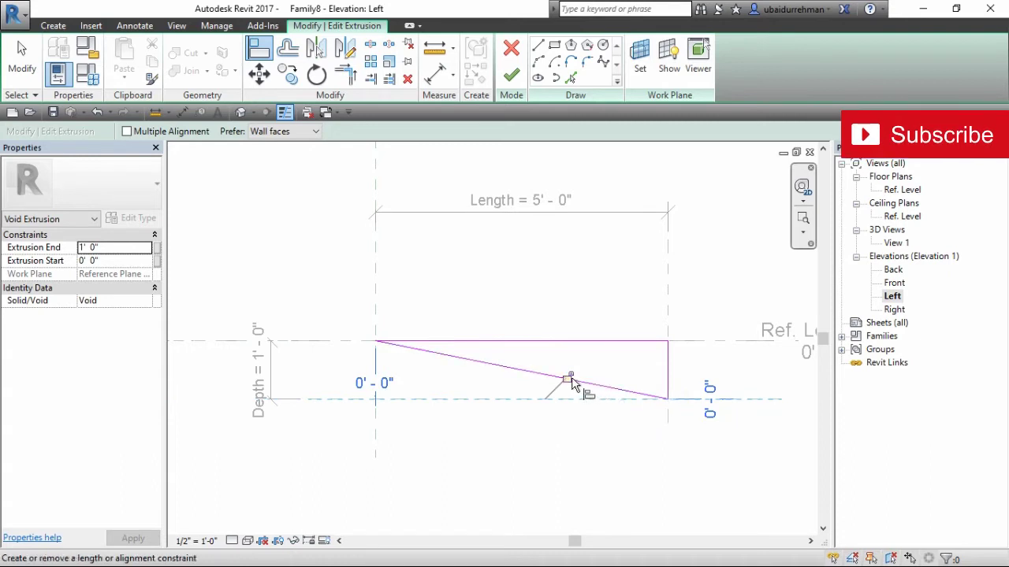
pyautogui.click(571, 381)
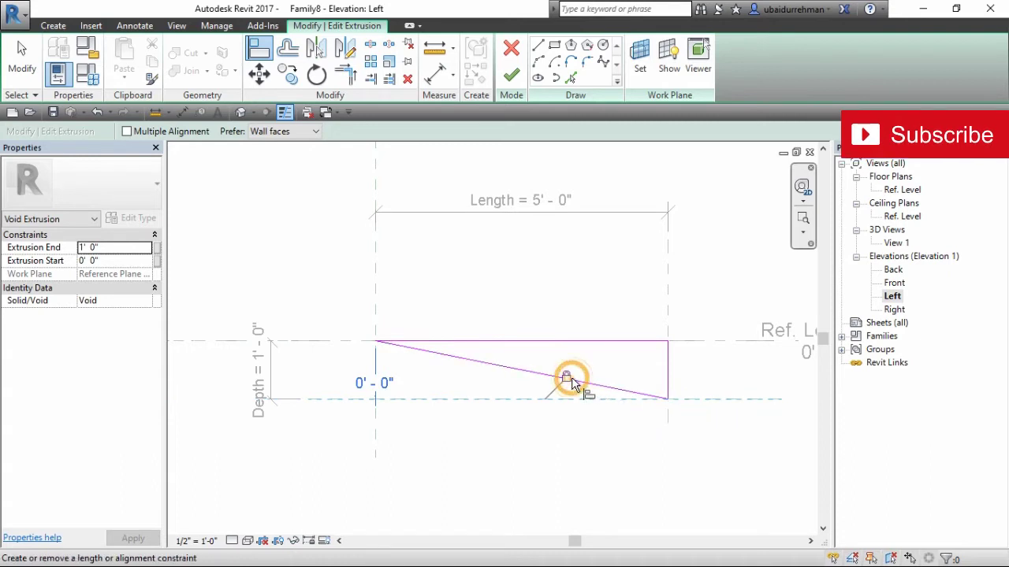
pyautogui.click(375, 297)
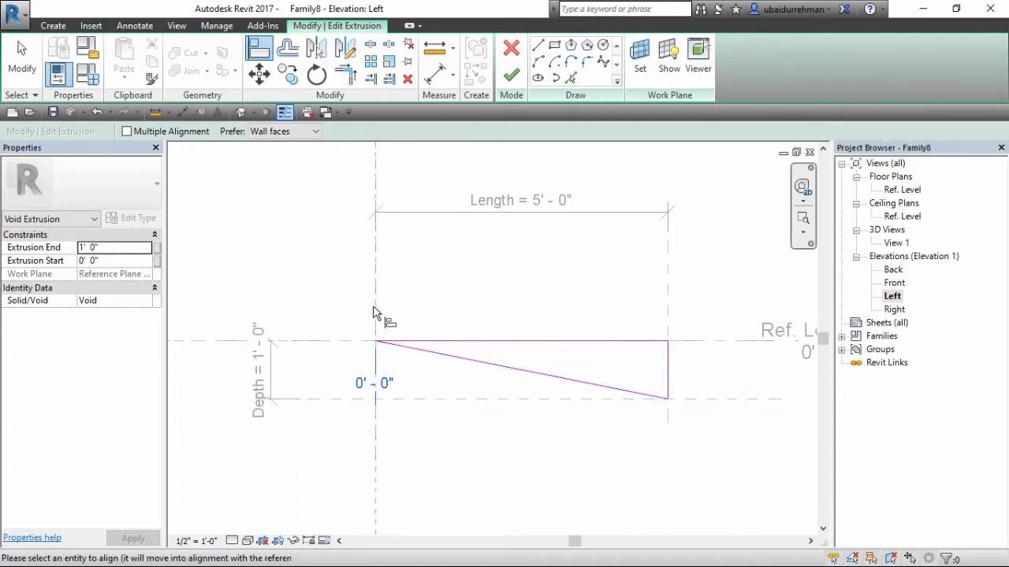
pyautogui.click(376, 343)
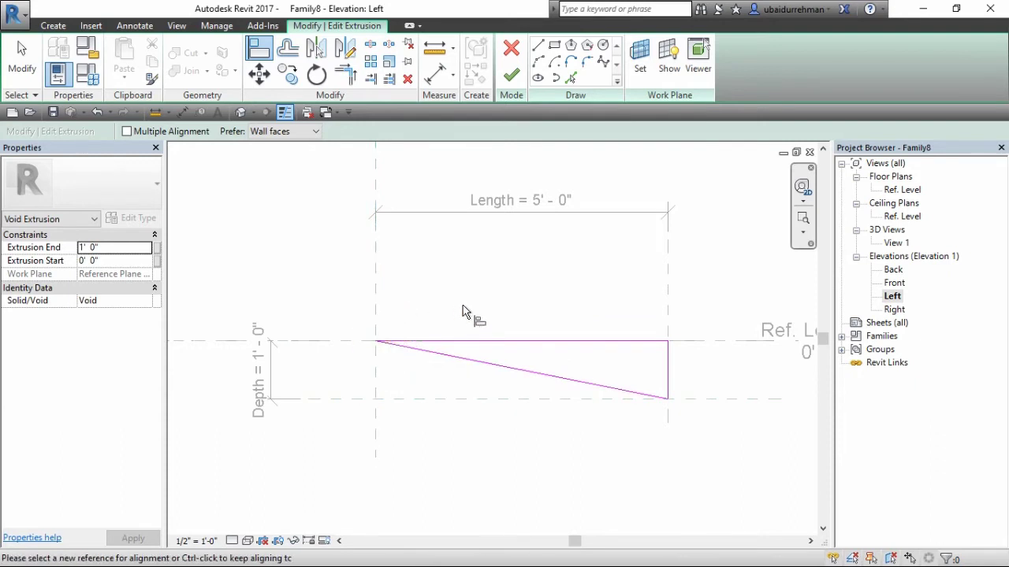
pyautogui.press('Escape')
pyautogui.press('Escape')
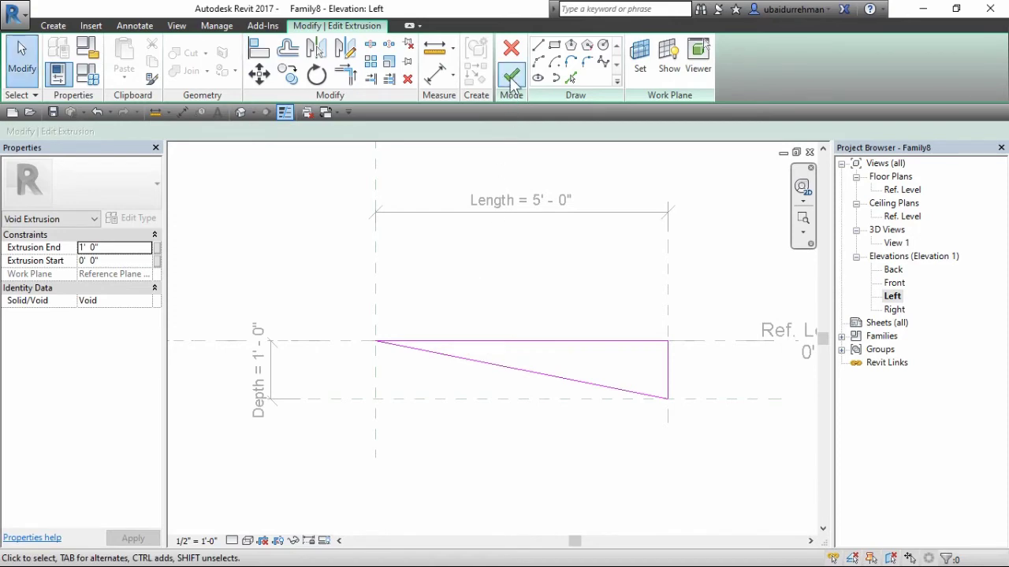
# Finish the void extrusion sketch and deselect the new void.
pyautogui.click(512, 79)
pyautogui.click(461, 294)
pyautogui.scroll(-1, 461, 293)
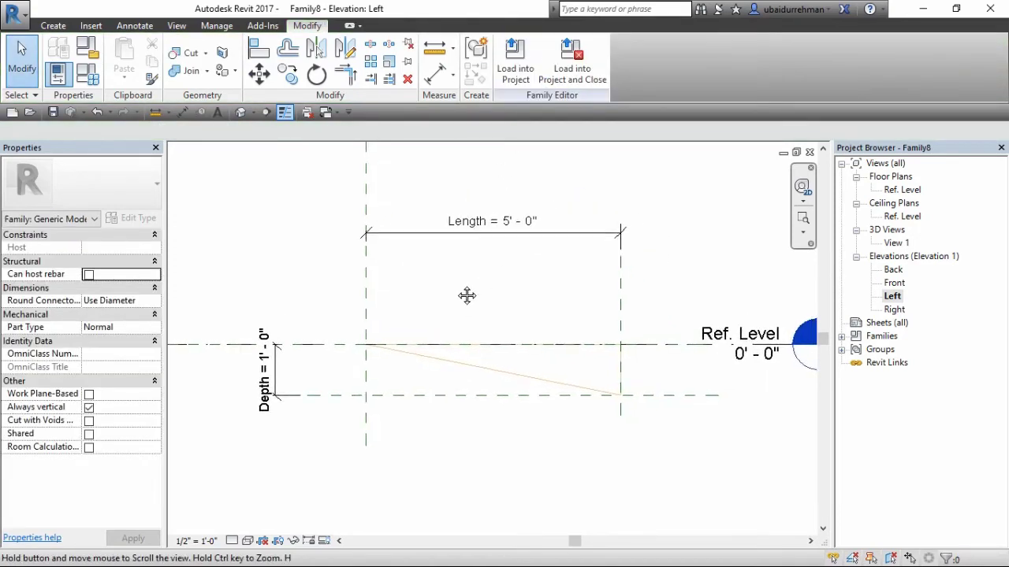
pyautogui.scroll(-1, 483, 313)
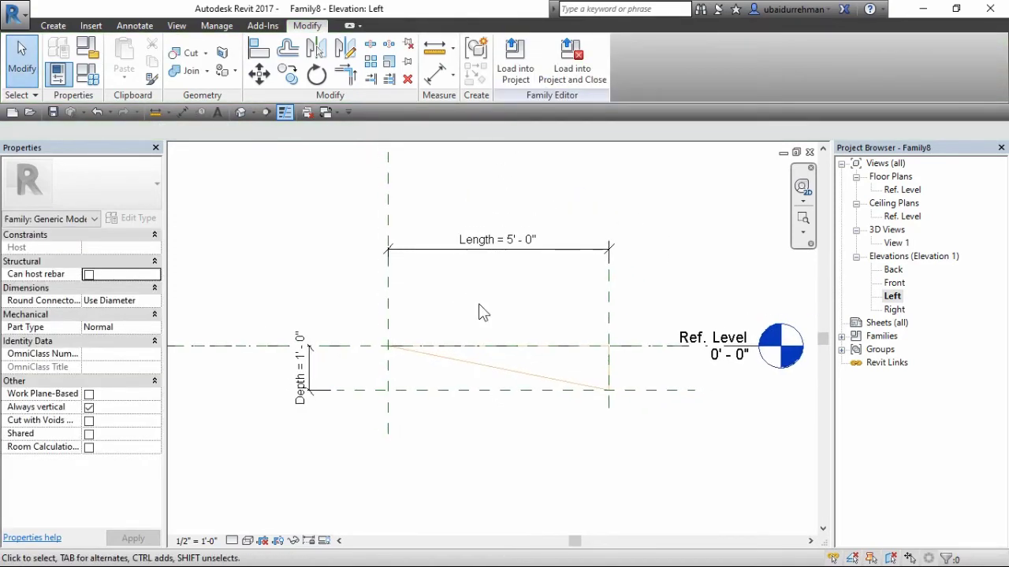
# In the Ref. Level plan, align the void's right edge to the right reference plane.
pyautogui.doubleClick(898, 190)
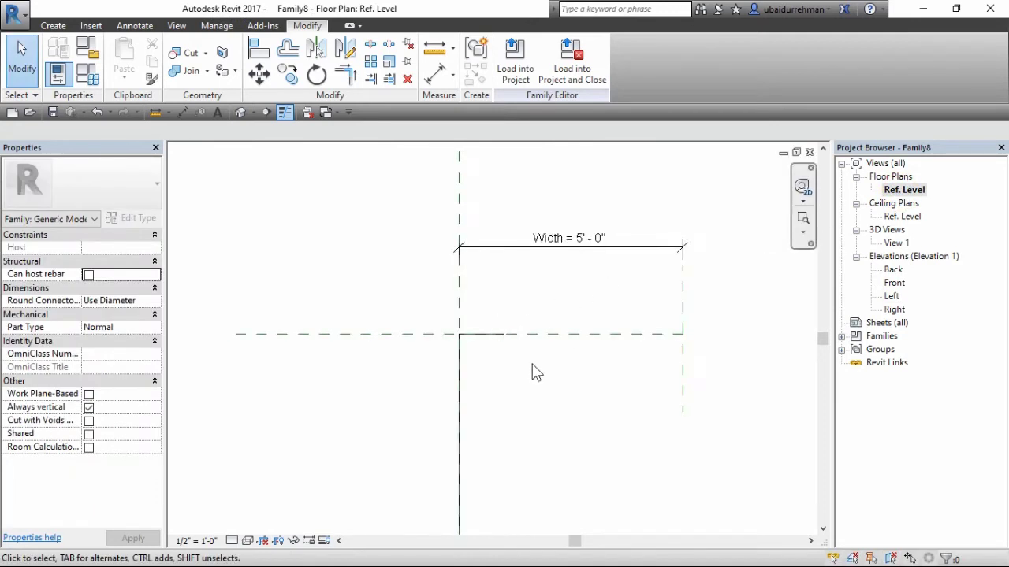
pyautogui.moveTo(533, 367); pyautogui.dragTo(490, 313, button='middle')
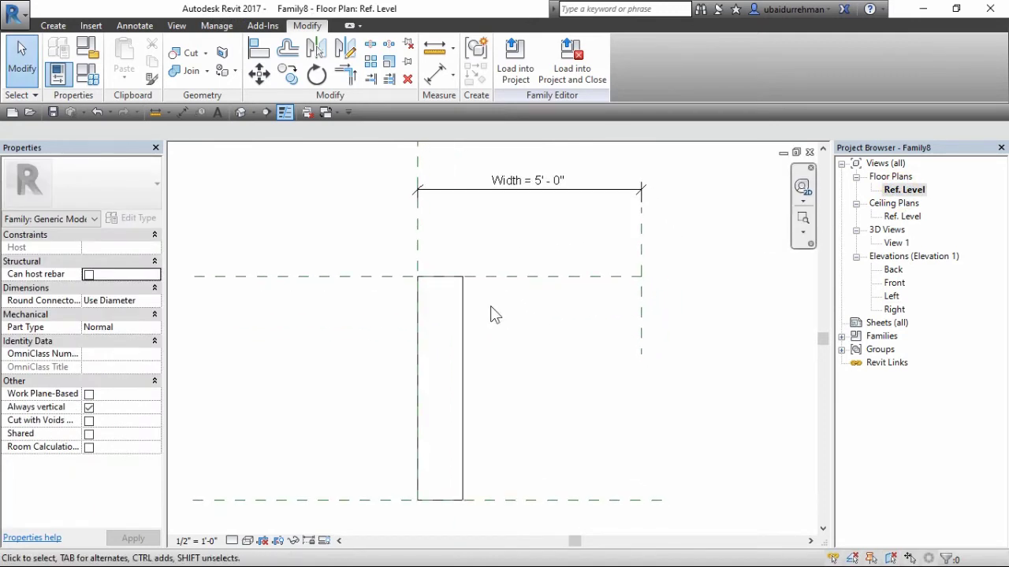
pyautogui.click(260, 52)
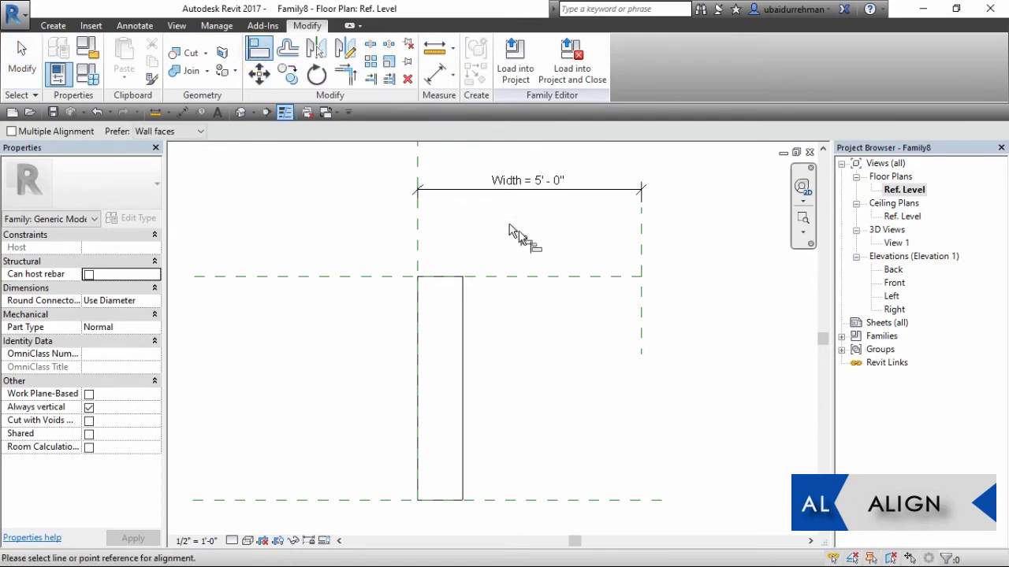
pyautogui.click(641, 319)
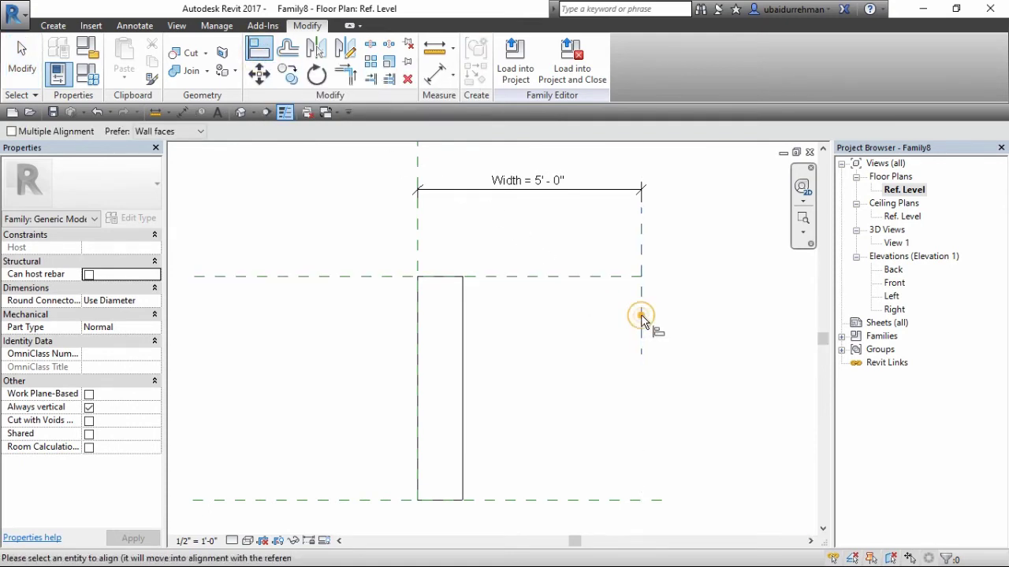
pyautogui.click(463, 375)
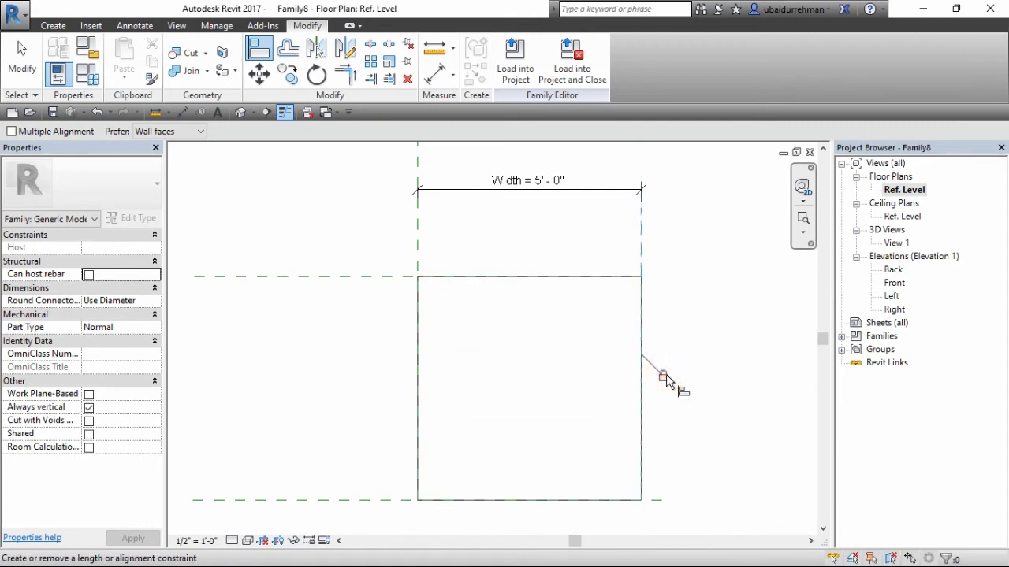
pyautogui.click(683, 331)
pyautogui.press('Escape')
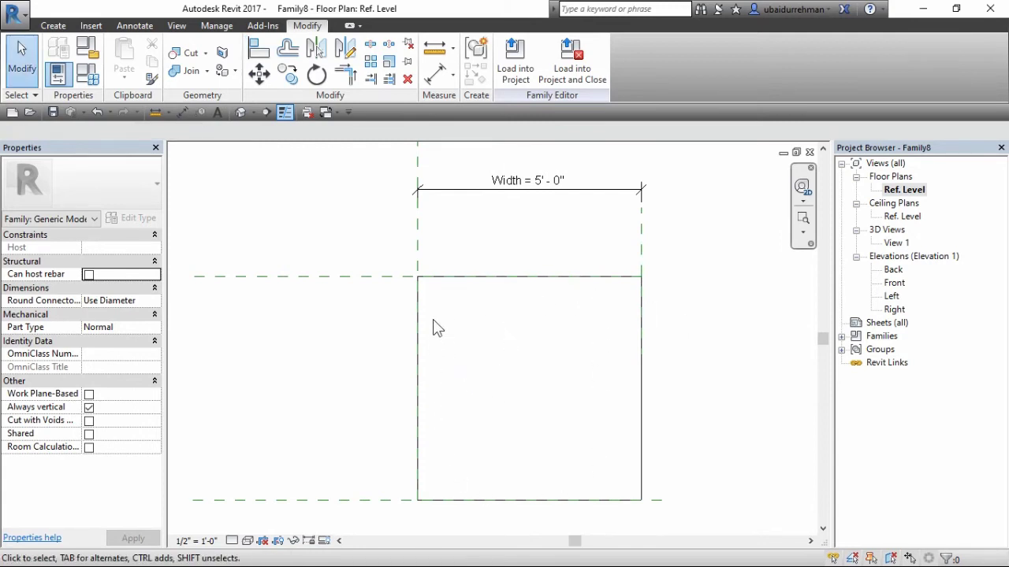
# Turn on Work Plane-Based and Cut with Voids When Loaded, adjust Always vertical, and apply.
pyautogui.click(88, 406)
pyautogui.click(88, 394)
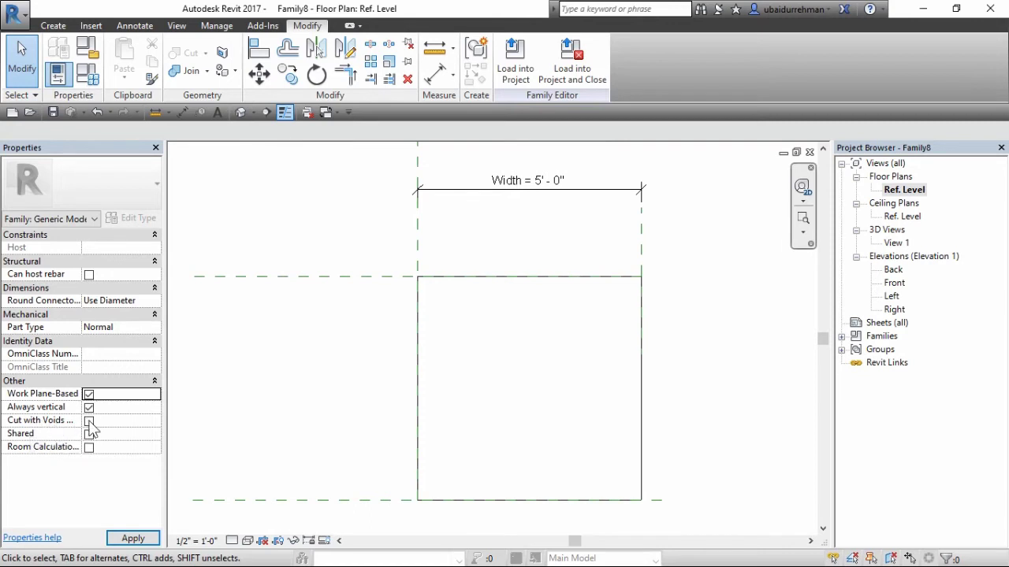
pyautogui.click(89, 422)
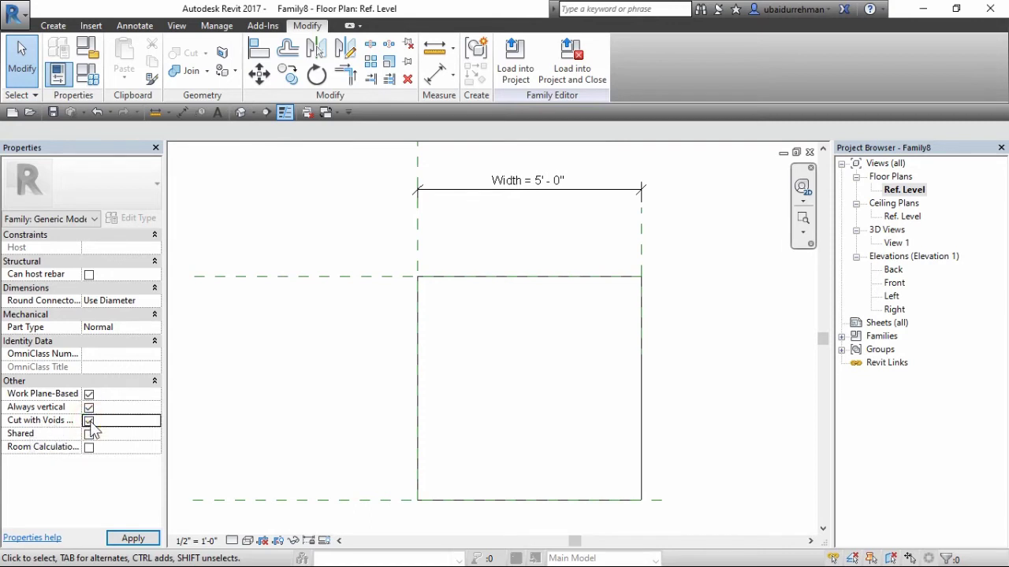
pyautogui.click(133, 539)
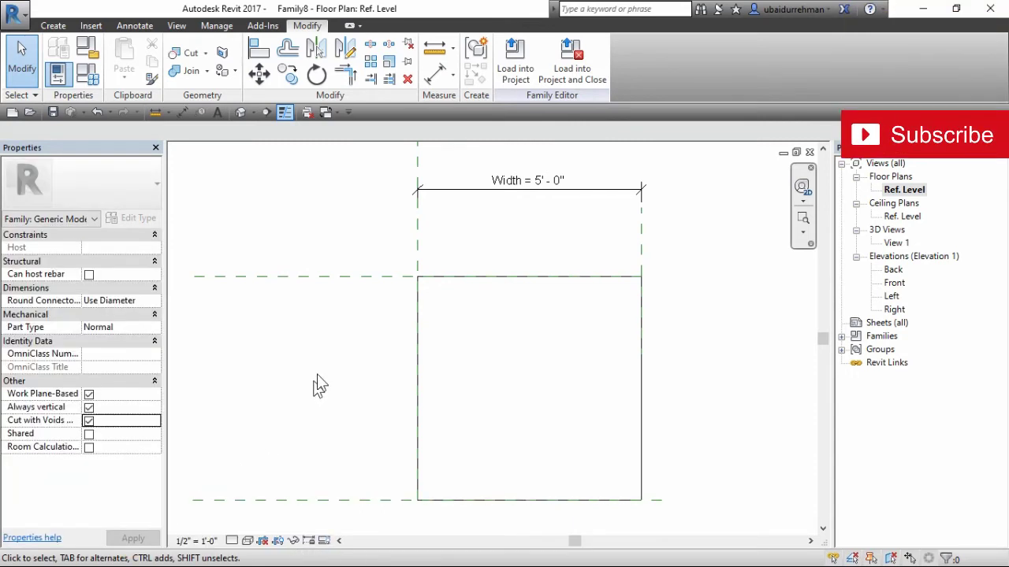
pyautogui.scroll(-2, 330, 352)
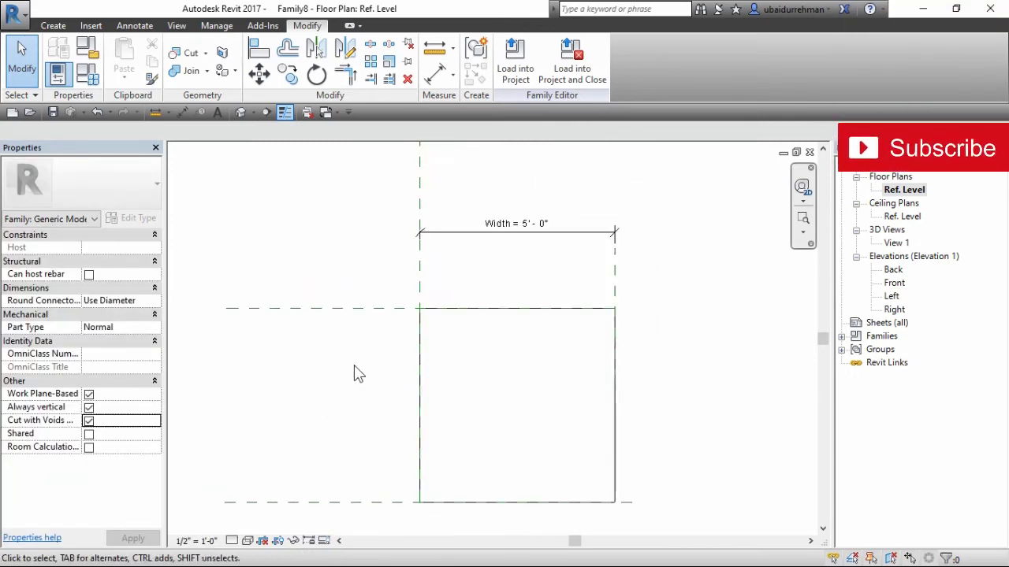
pyautogui.moveTo(351, 364); pyautogui.dragTo(356, 349, button='middle')
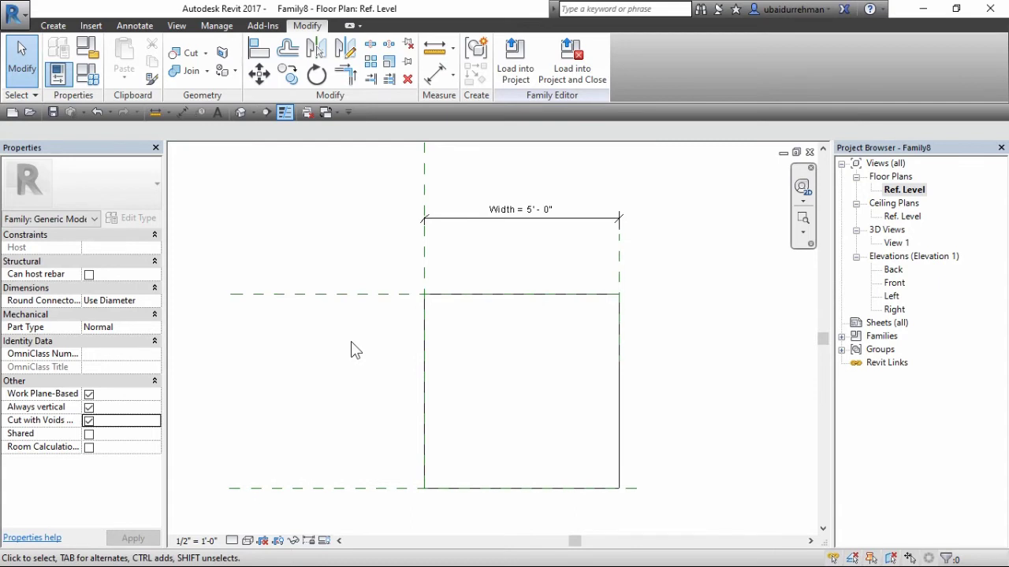
# Load Family8 into Project5 and place it at the slab's inner corner.
pyautogui.click(510, 79)
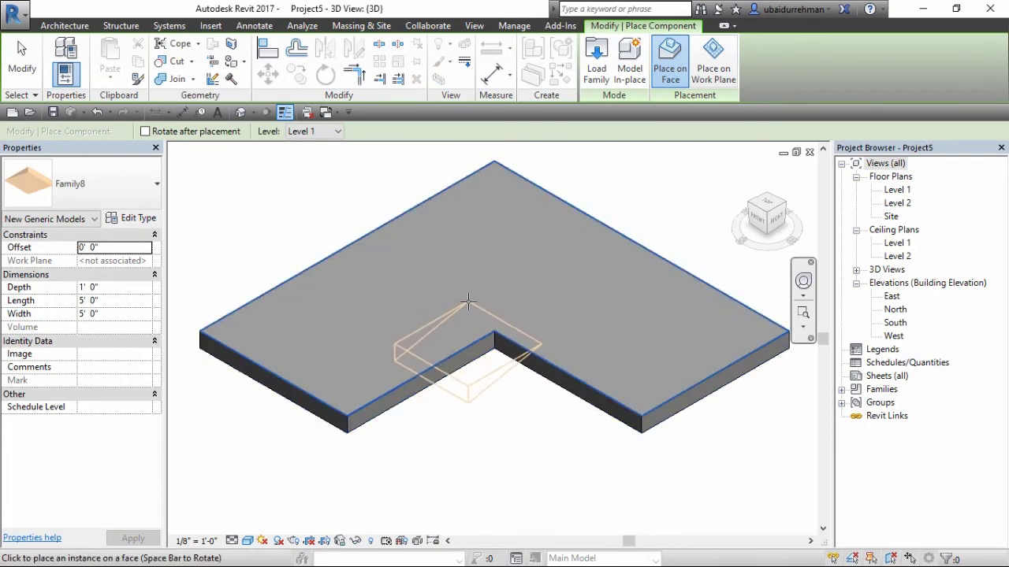
pyautogui.click(495, 331)
pyautogui.press('Escape')
pyautogui.press('Escape')
pyautogui.scroll(2, 411, 429)
pyautogui.moveTo(412, 434); pyautogui.dragTo(473, 450, button='middle')
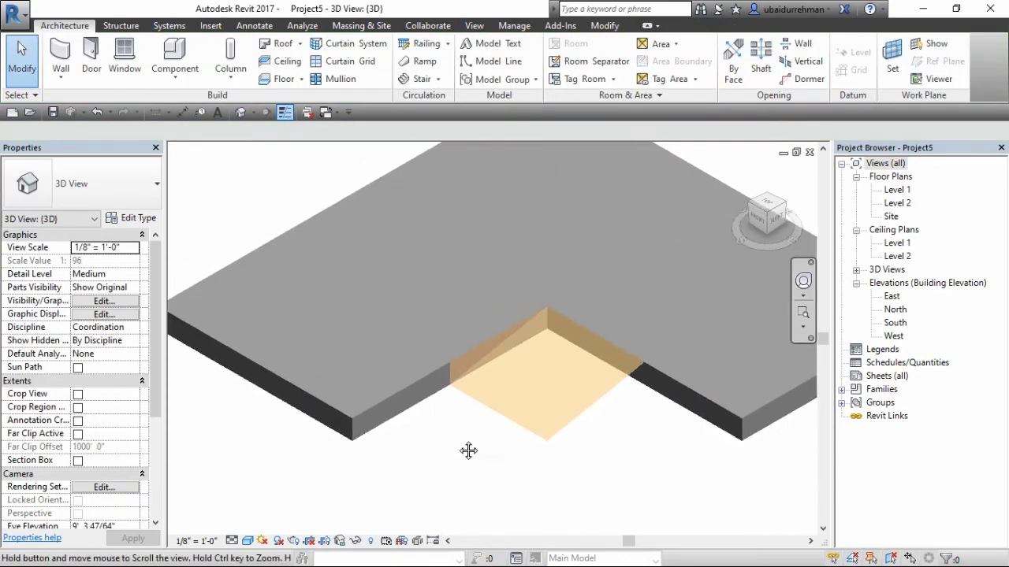
pyautogui.scroll(3, 485, 450)
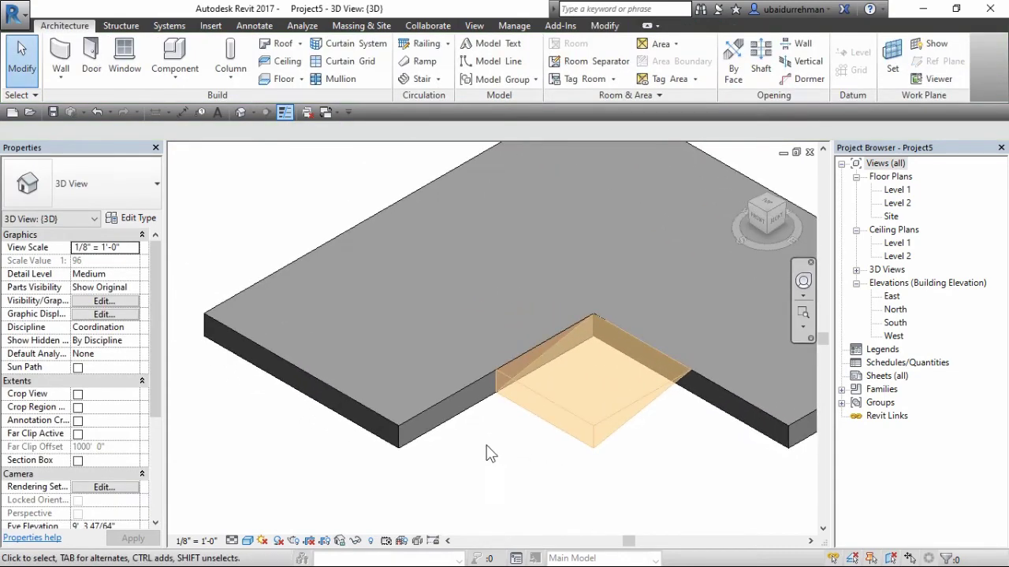
# Move the placed box twice so it sits on the slab's outer edge.
pyautogui.click(565, 378)
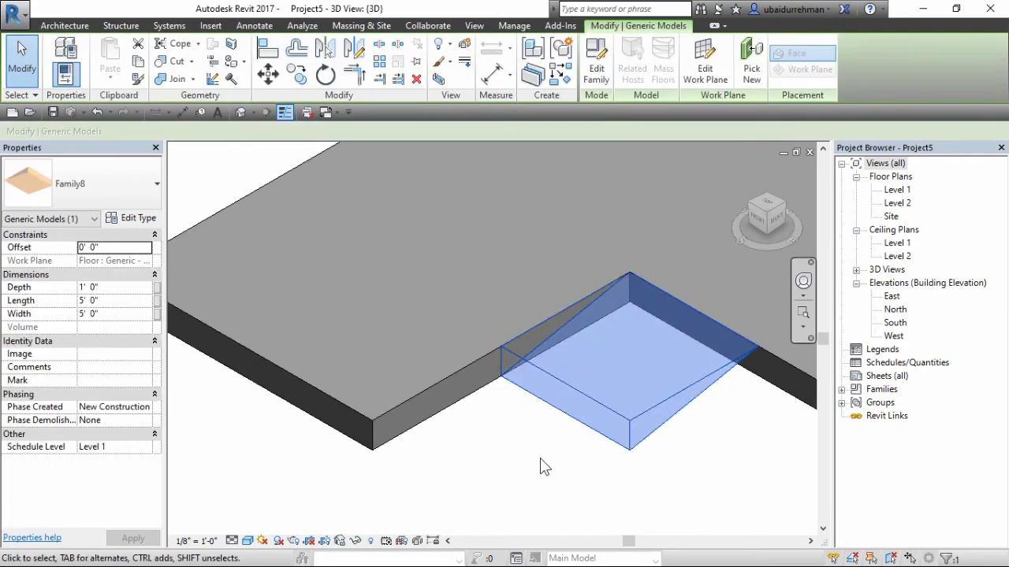
pyautogui.click(267, 75)
pyautogui.click(396, 520)
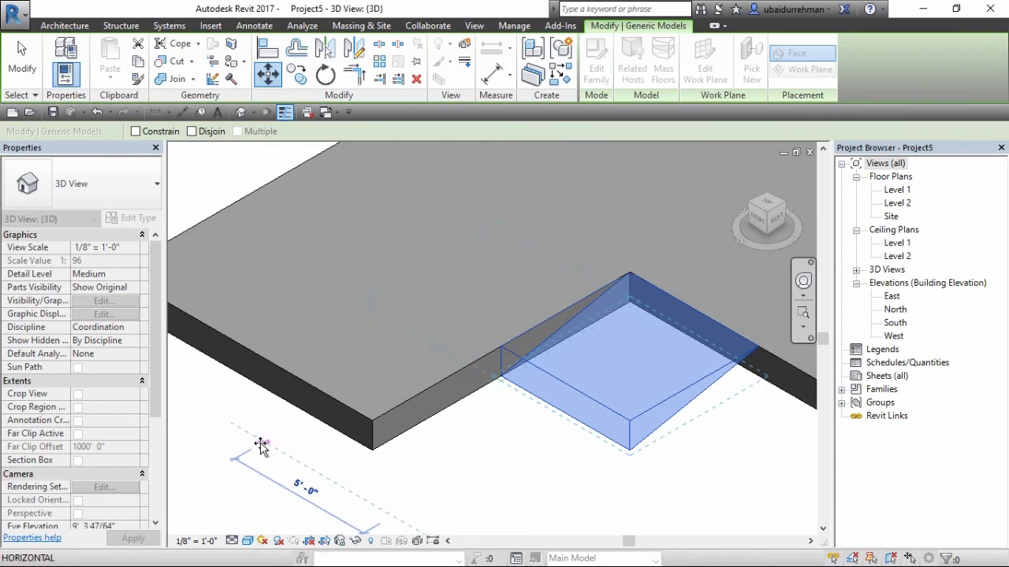
pyautogui.click(261, 446)
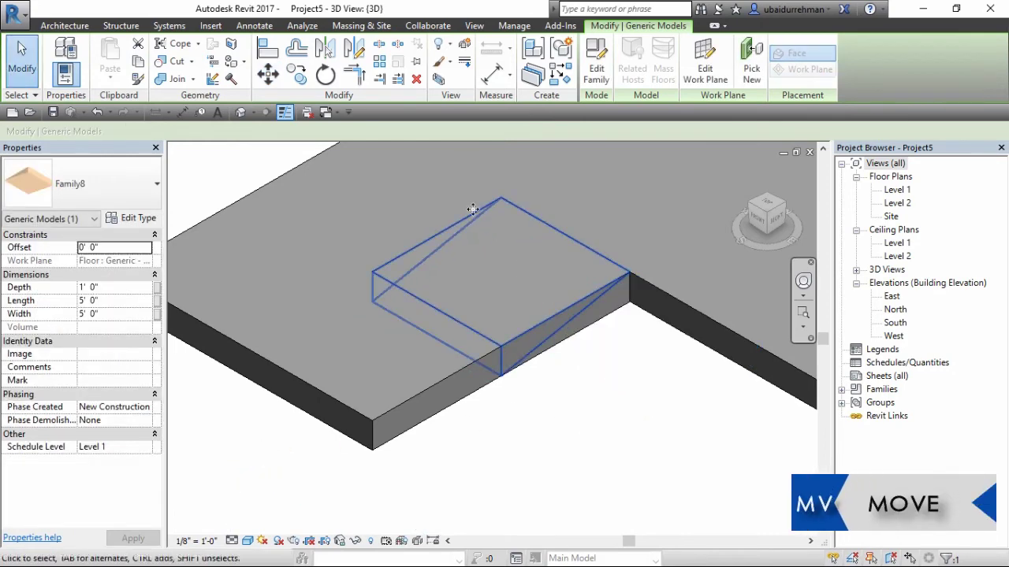
pyautogui.click(267, 75)
pyautogui.click(649, 351)
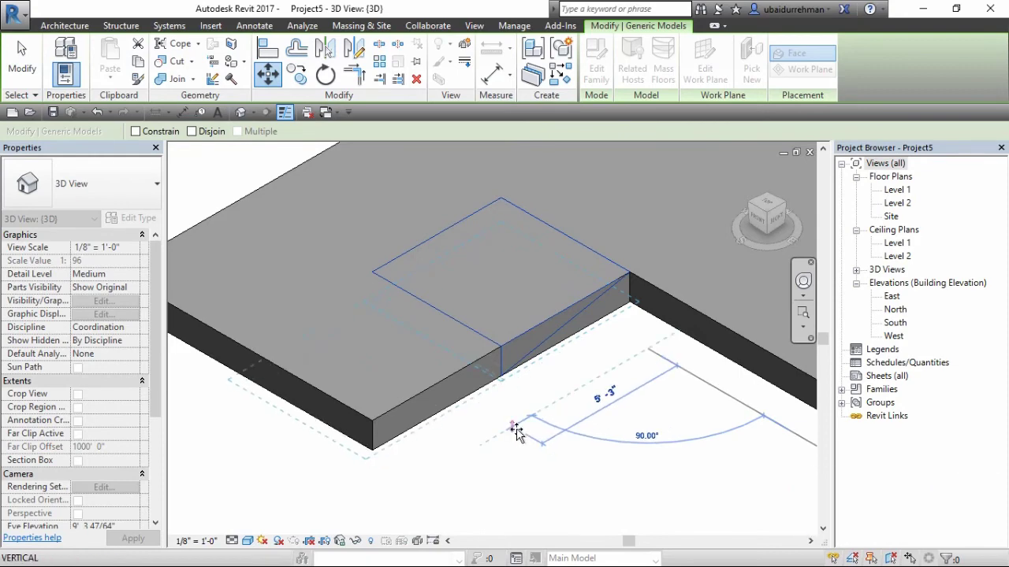
pyautogui.click(523, 431)
pyautogui.press('Escape')
pyautogui.scroll(2, 359, 474)
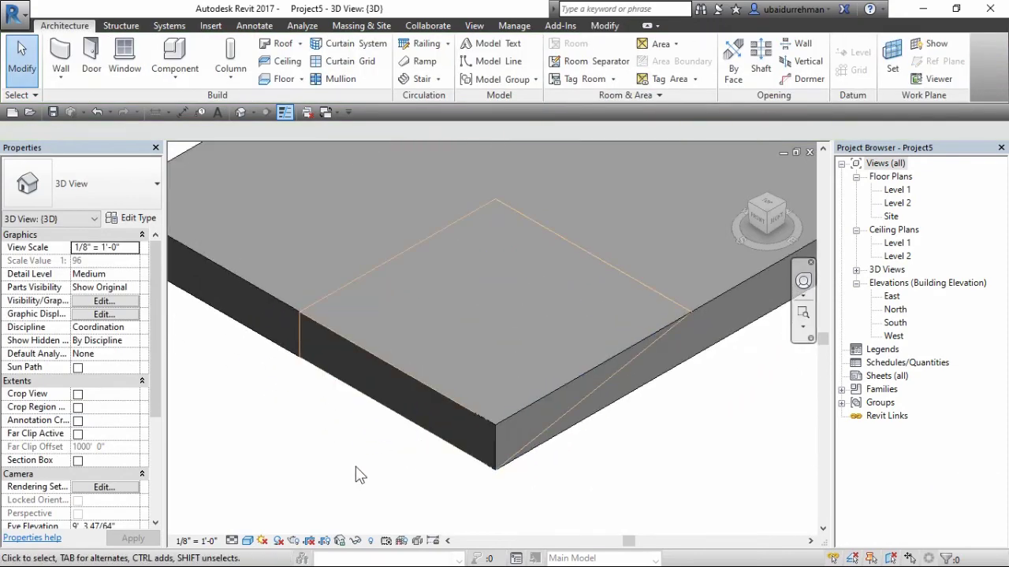
# Use Cut Geometry to cut the floor slab with the Family8 box.
pyautogui.click(308, 318)
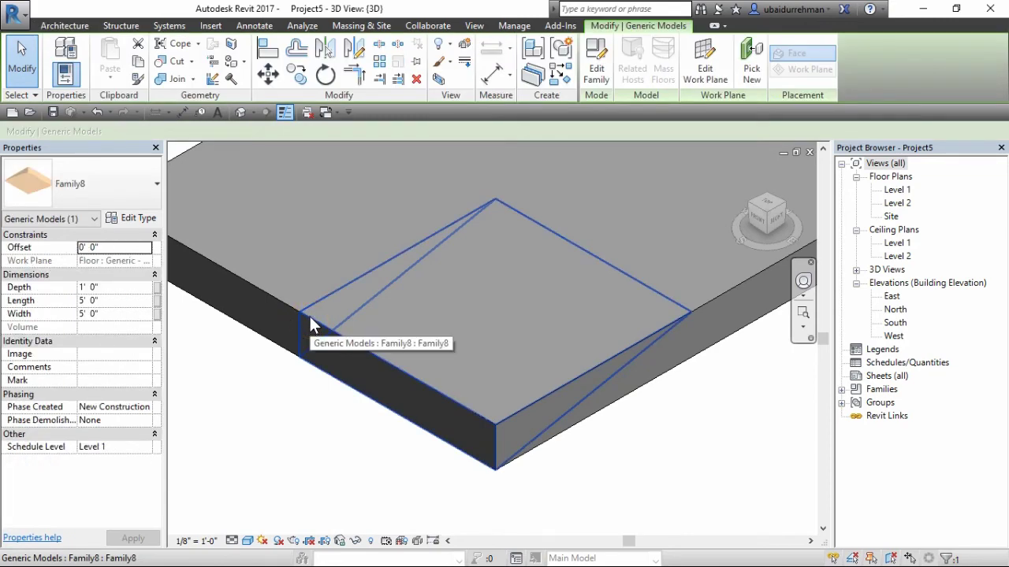
pyautogui.click(193, 62)
pyautogui.click(198, 84)
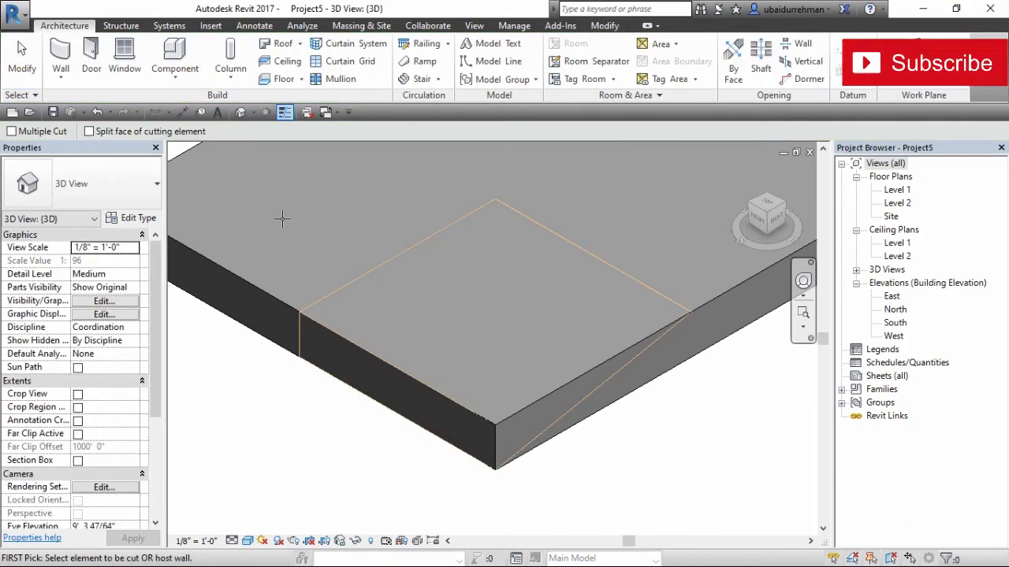
pyautogui.click(252, 285)
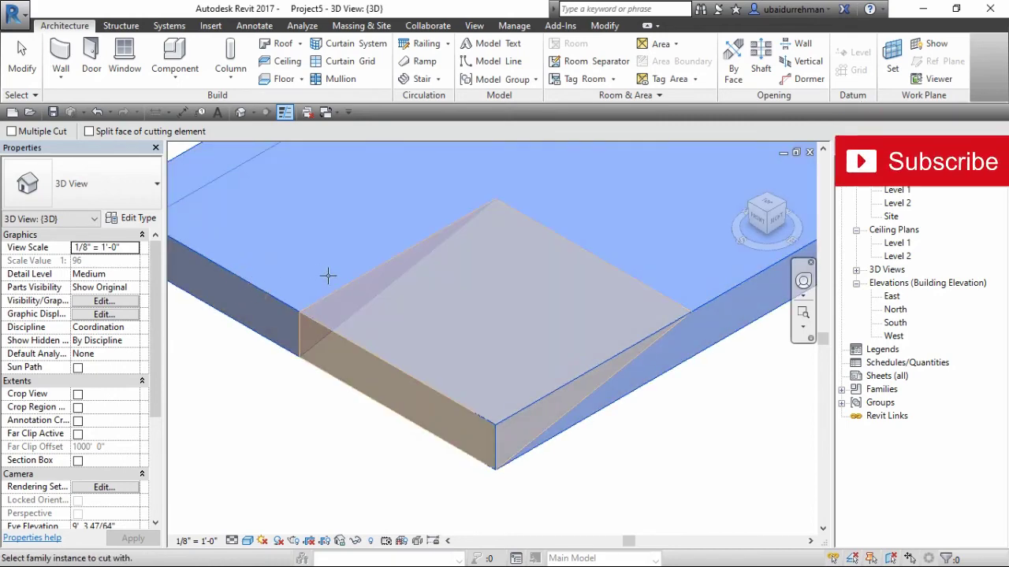
pyautogui.click(368, 272)
pyautogui.press('Escape')
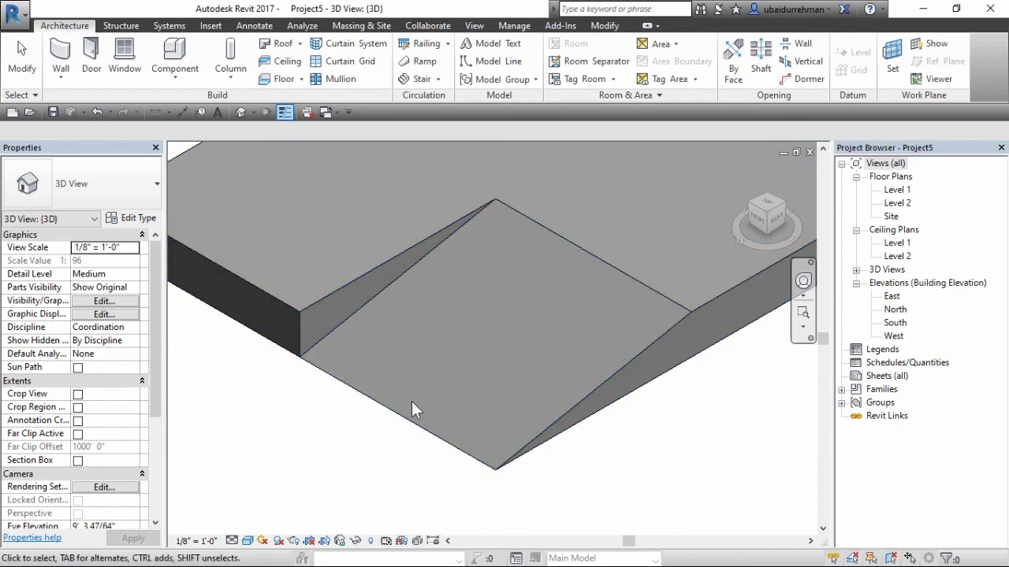
pyautogui.scroll(-4, 413, 458)
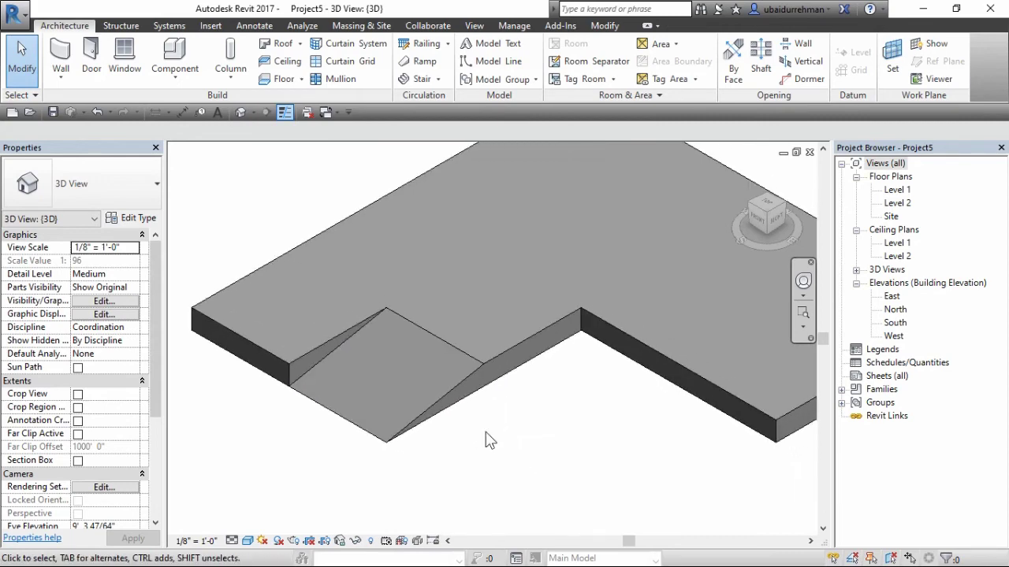
# Set the box's Depth to 6" and apply a 4' 0" width in Properties.
pyautogui.scroll(-2, 513, 444)
pyautogui.scroll(2, 442, 467)
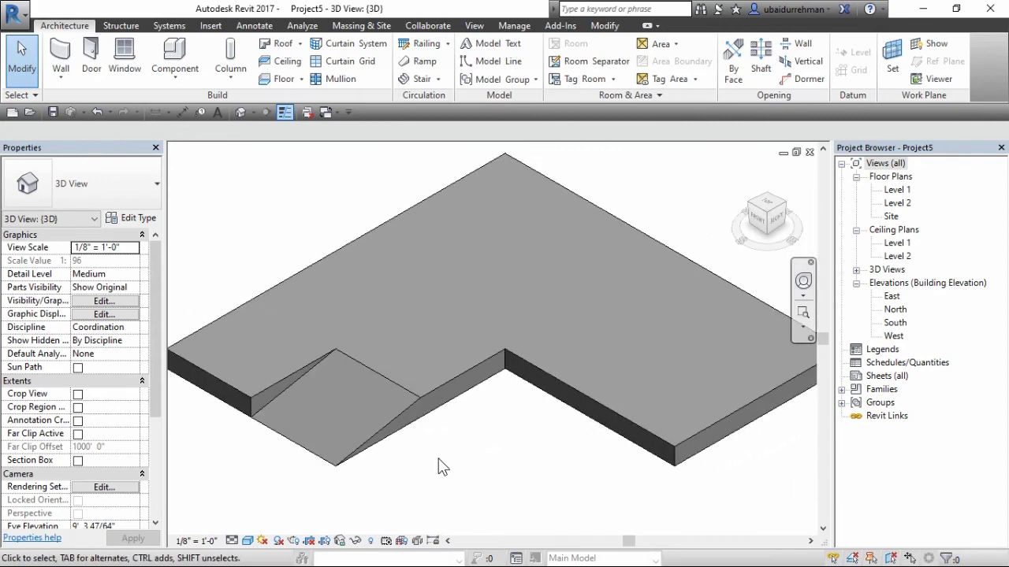
pyautogui.click(385, 422)
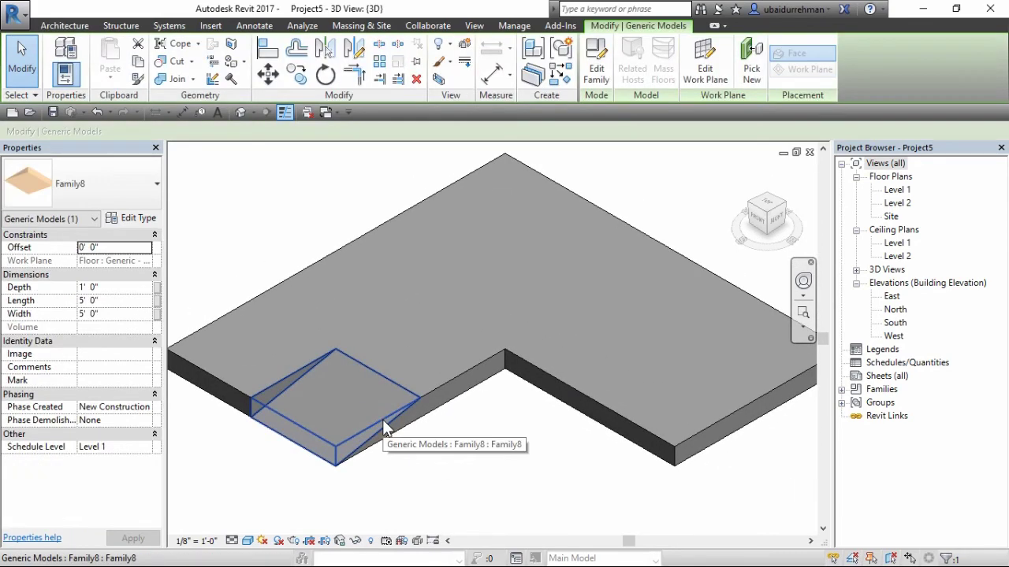
pyautogui.click(101, 286)
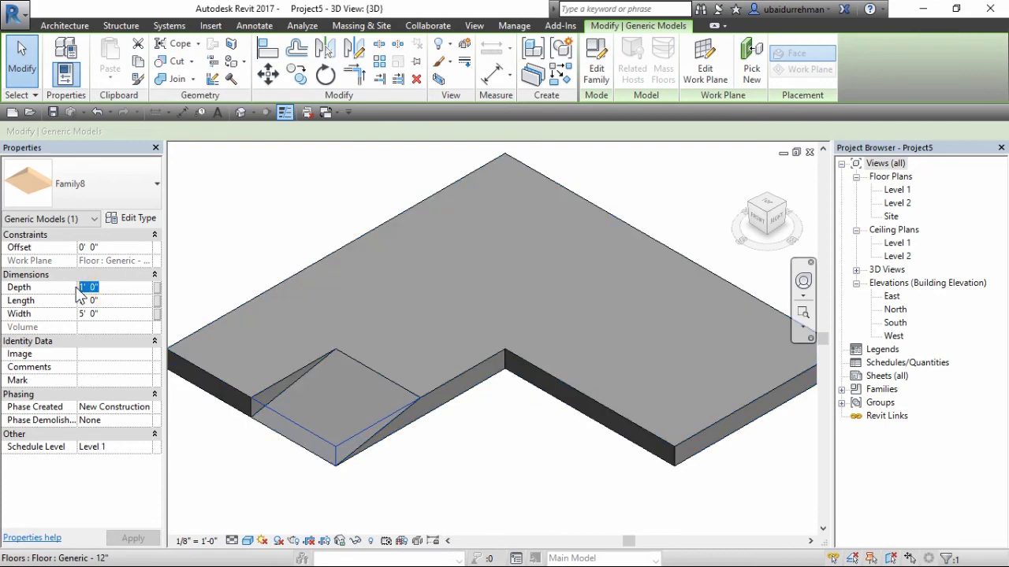
pyautogui.write('6"')
pyautogui.click(225, 491)
pyautogui.scroll(5, 252, 428)
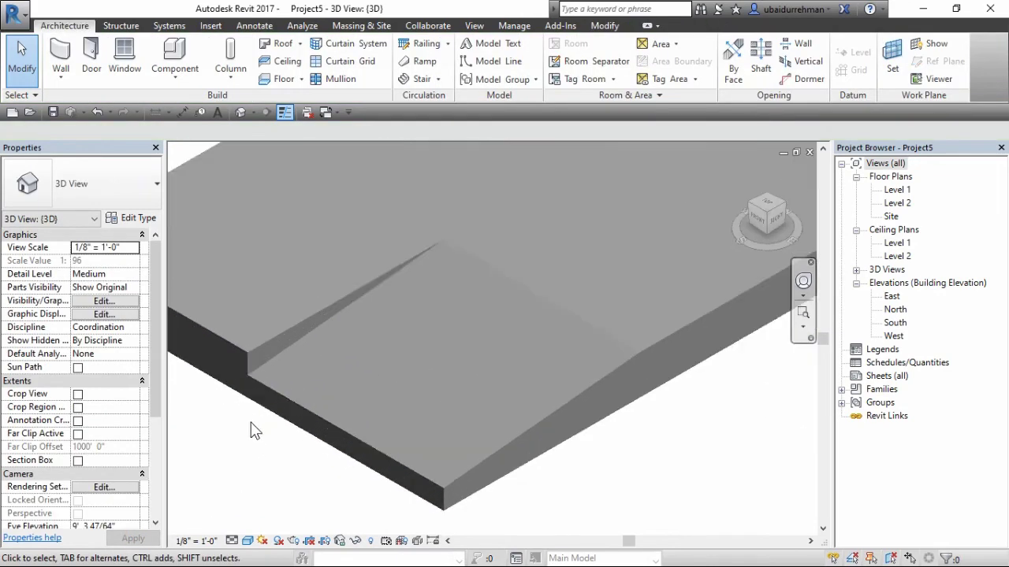
pyautogui.click(359, 312)
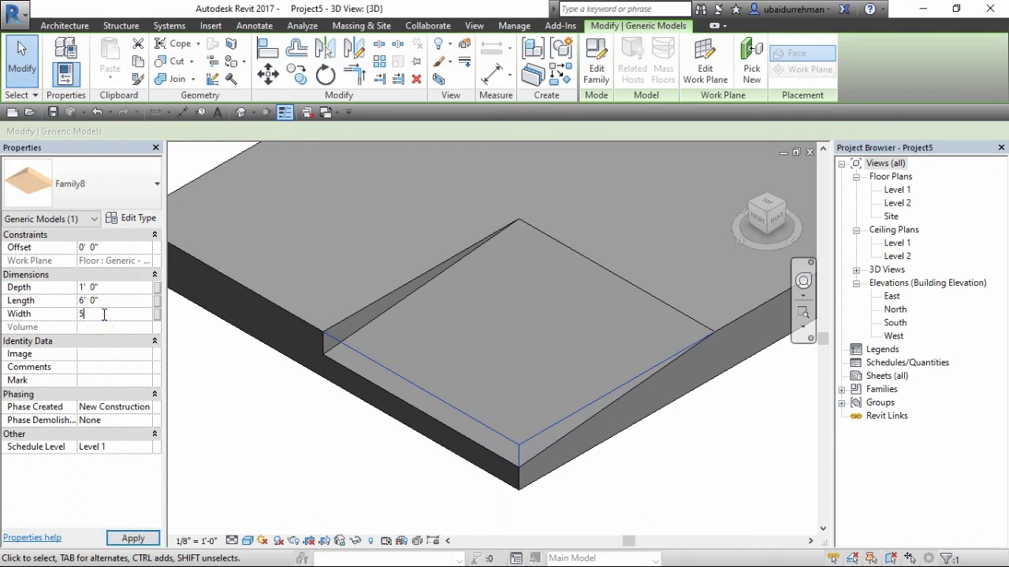
pyautogui.click(134, 538)
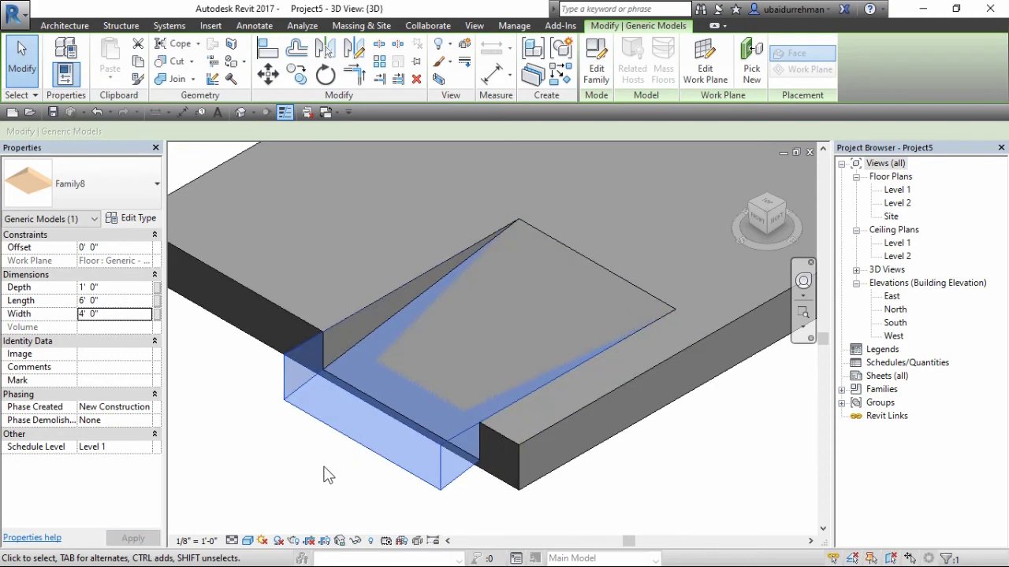
# Move the ramp box twice with MV to sit flush along the slab edge.
pyautogui.press('m')
pyautogui.press('v')
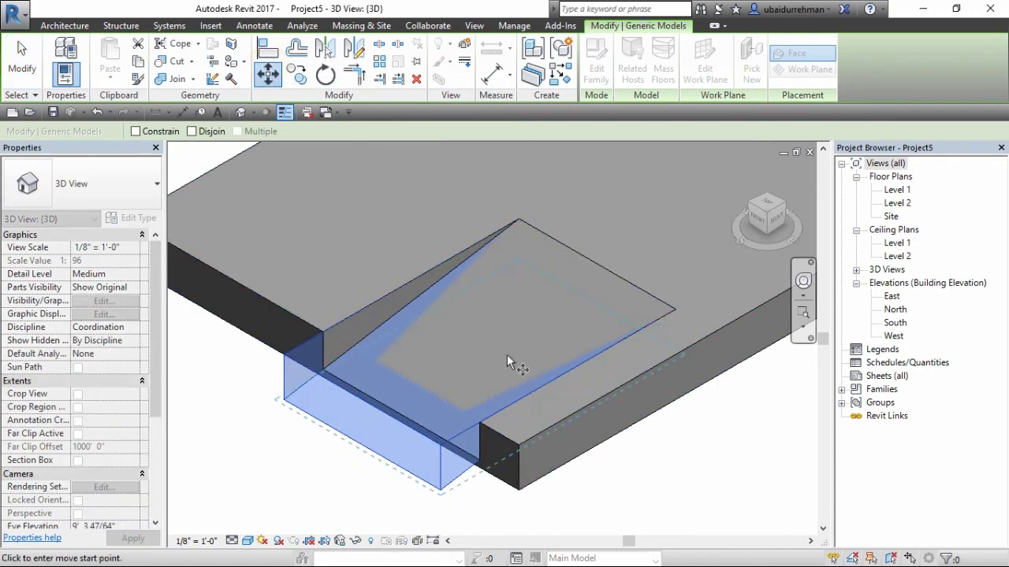
pyautogui.click(599, 512)
pyautogui.click(628, 504)
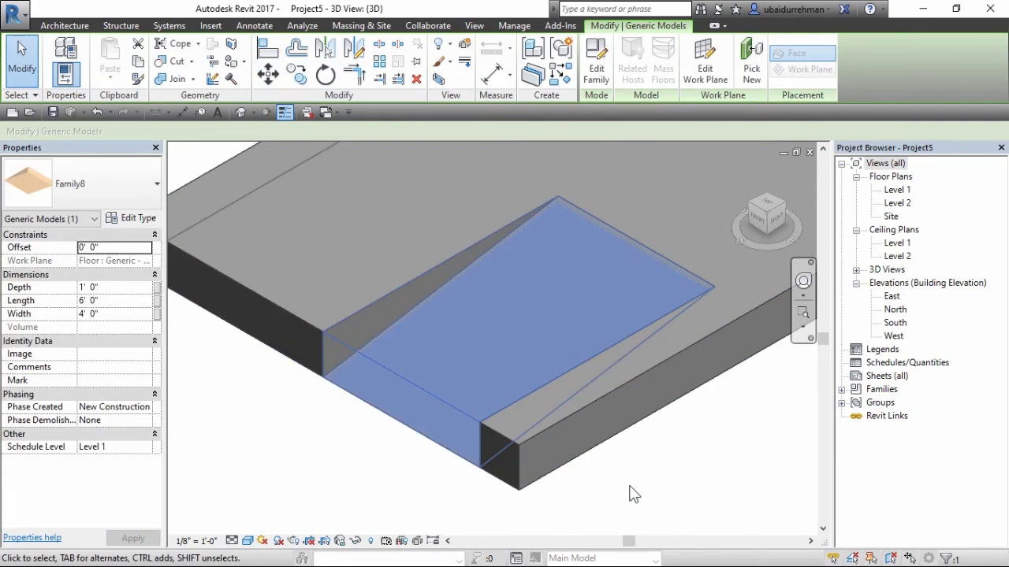
pyautogui.click(268, 74)
pyautogui.click(231, 383)
pyautogui.click(259, 419)
pyautogui.press('Escape')
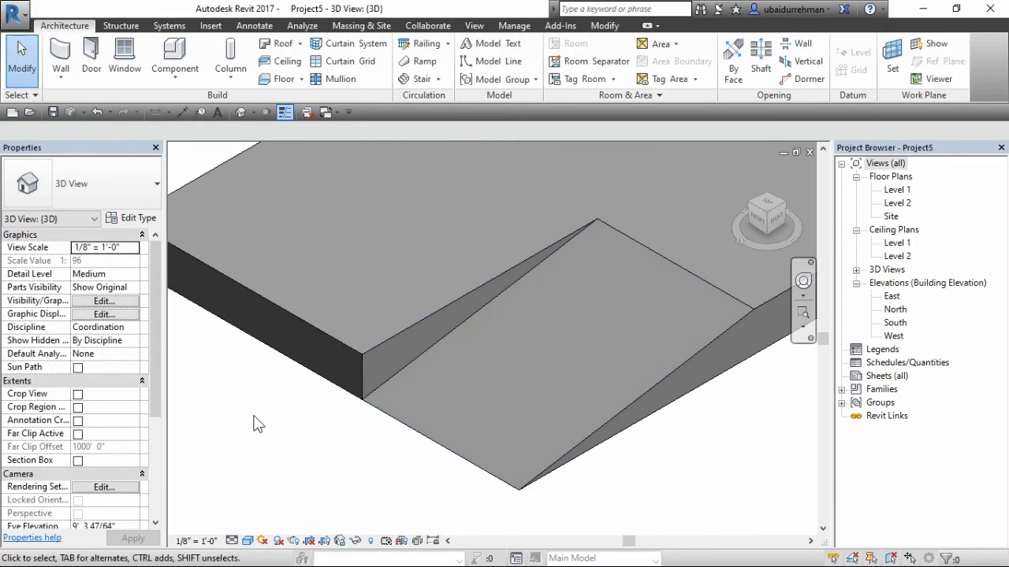
pyautogui.click(371, 348)
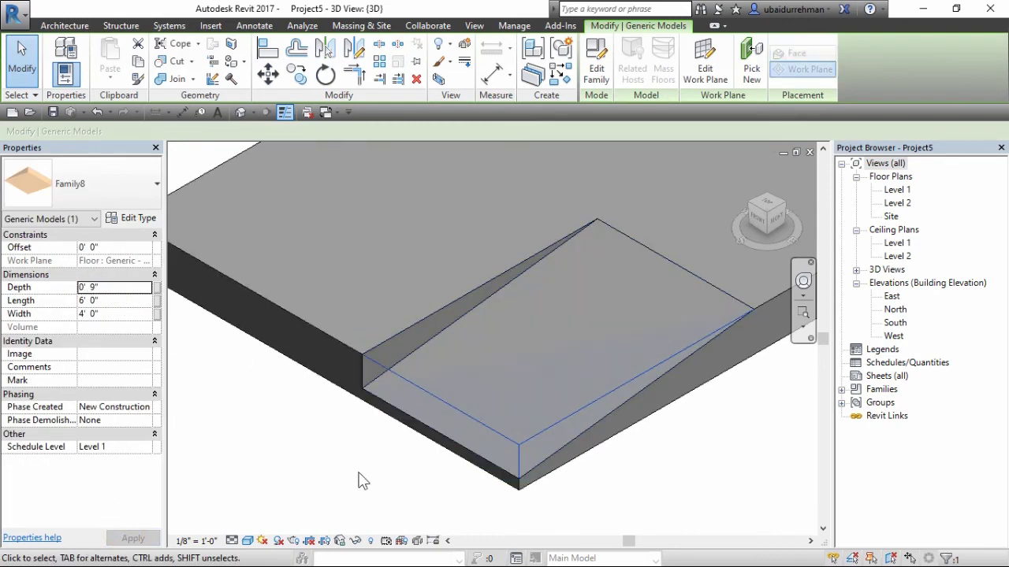
# Deselect Family8 to reveal the slab's finished 4' 0" wide ramp notch.
pyautogui.click(288, 428)
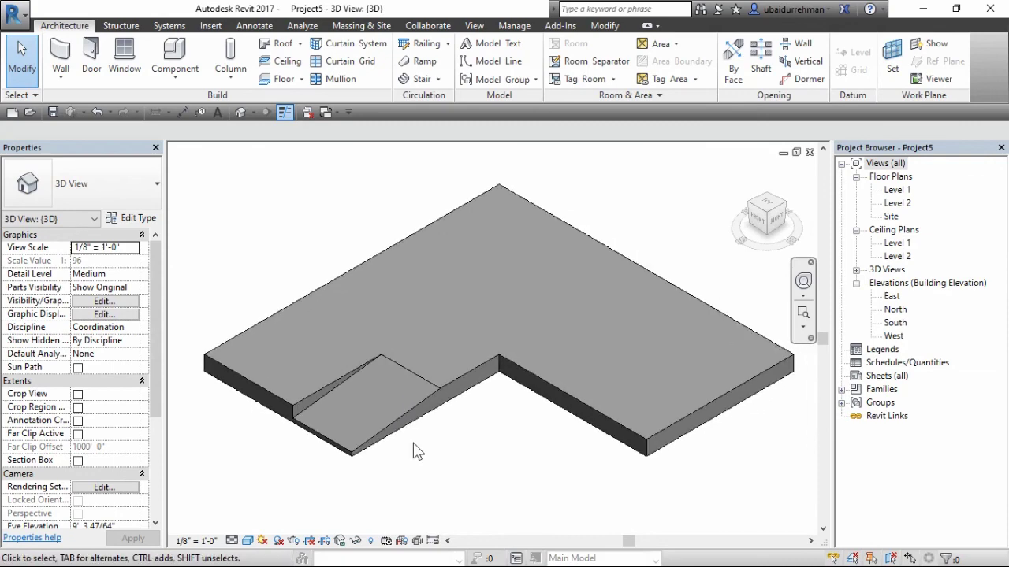